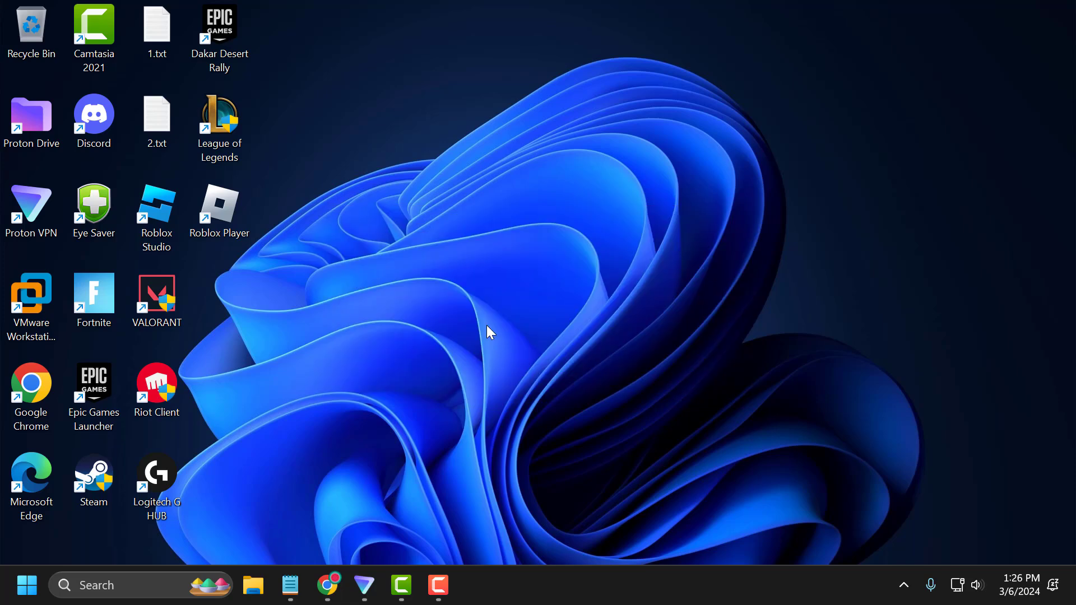
Search for 'cmd' and launch Command Prompt as administrator
{"action": "left_click", "coordinate": [163, 589]}
{"action": "type", "text": "cmd"}
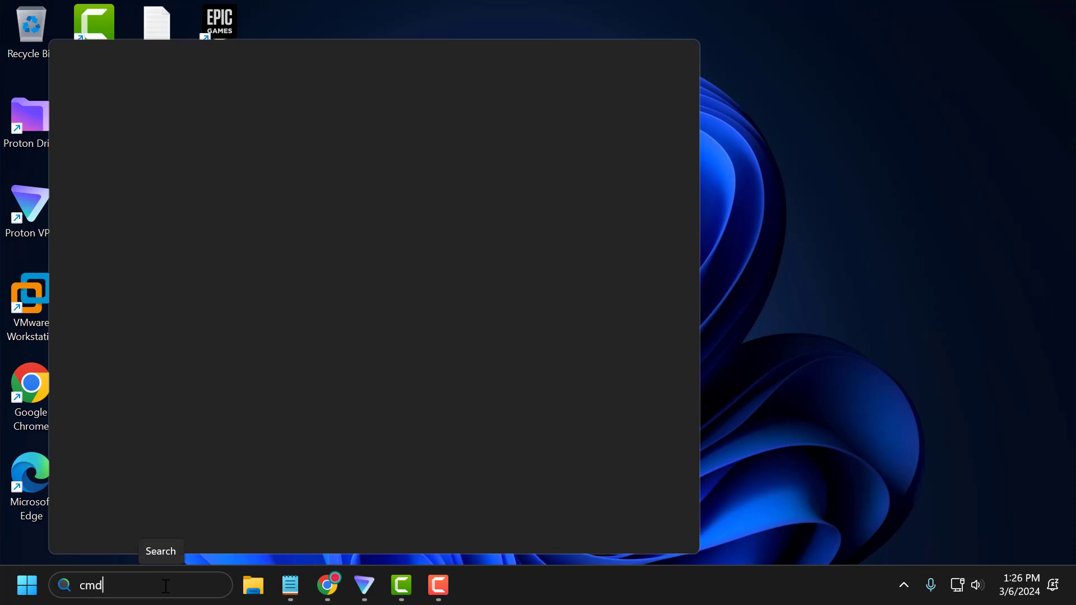
{"action": "right_click", "coordinate": [175, 162]}
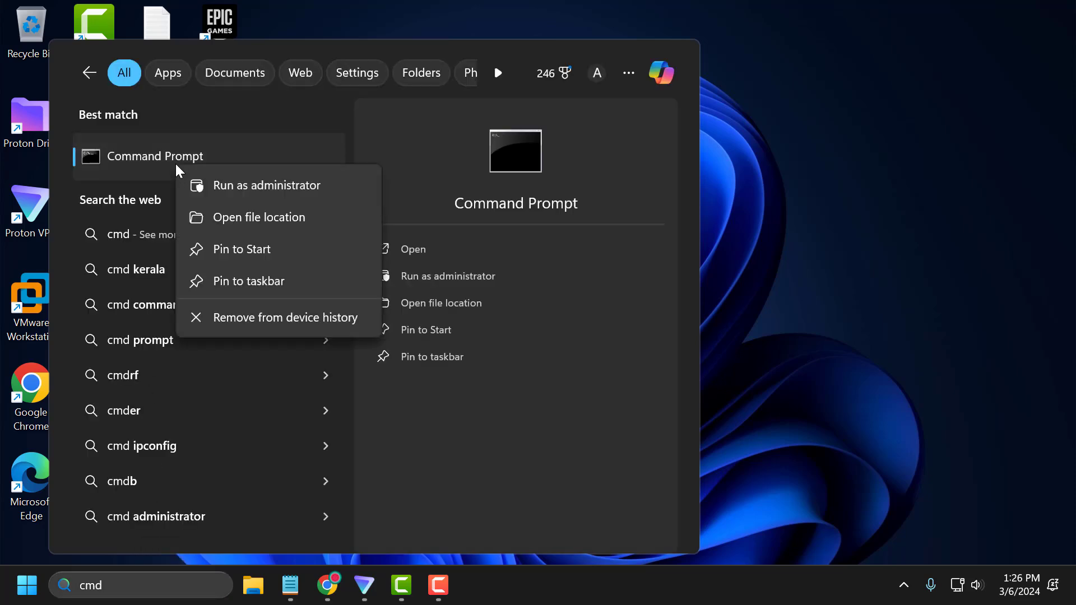
{"action": "left_click", "coordinate": [244, 187]}
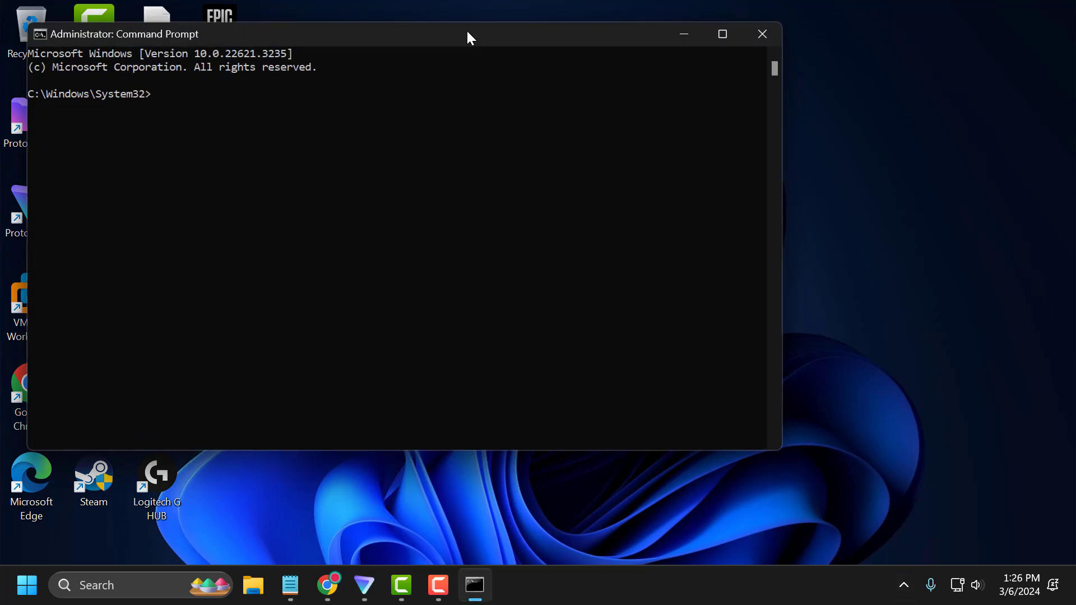
Run ipconfig /flushdns, pasted from the notes file, in Command Prompt
{"action": "left_click_drag", "start_coordinate": [467, 35], "coordinate": [601, 84]}
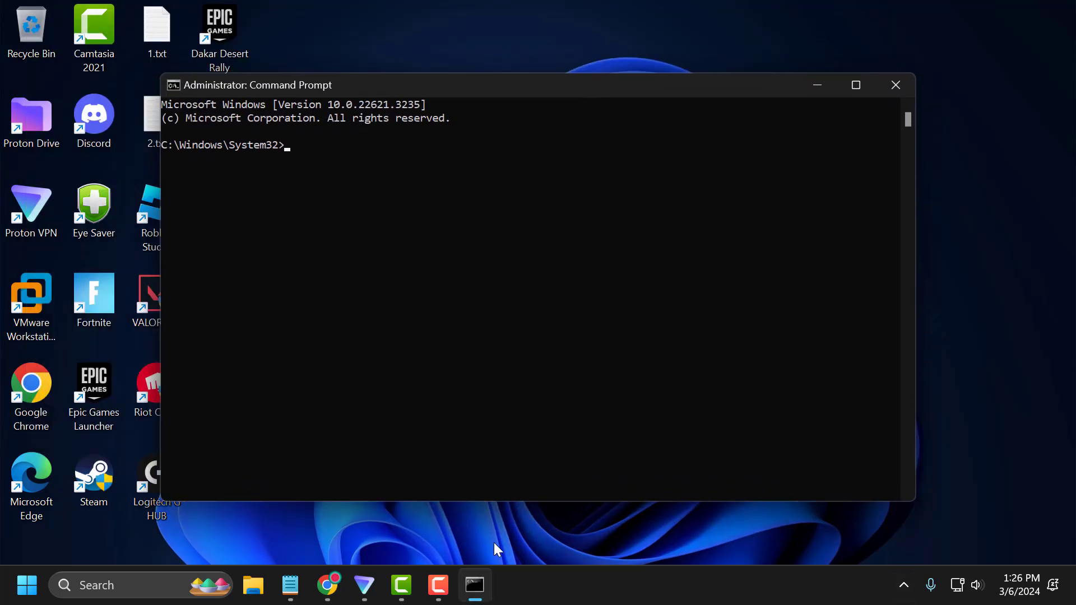
{"action": "left_click", "coordinate": [297, 593]}
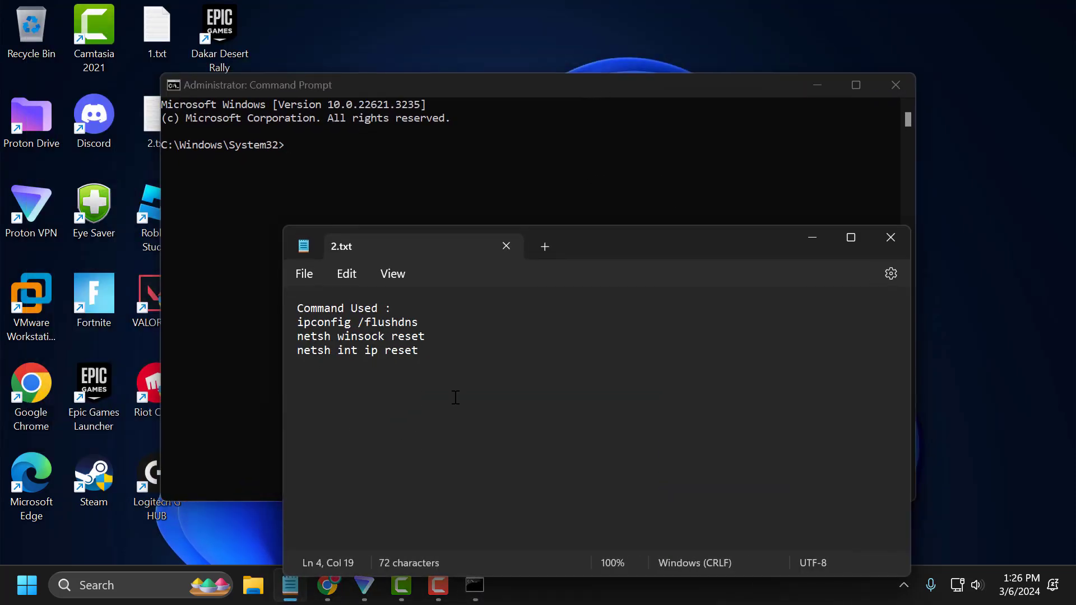
{"action": "left_click_drag", "start_coordinate": [442, 326], "coordinate": [296, 324]}
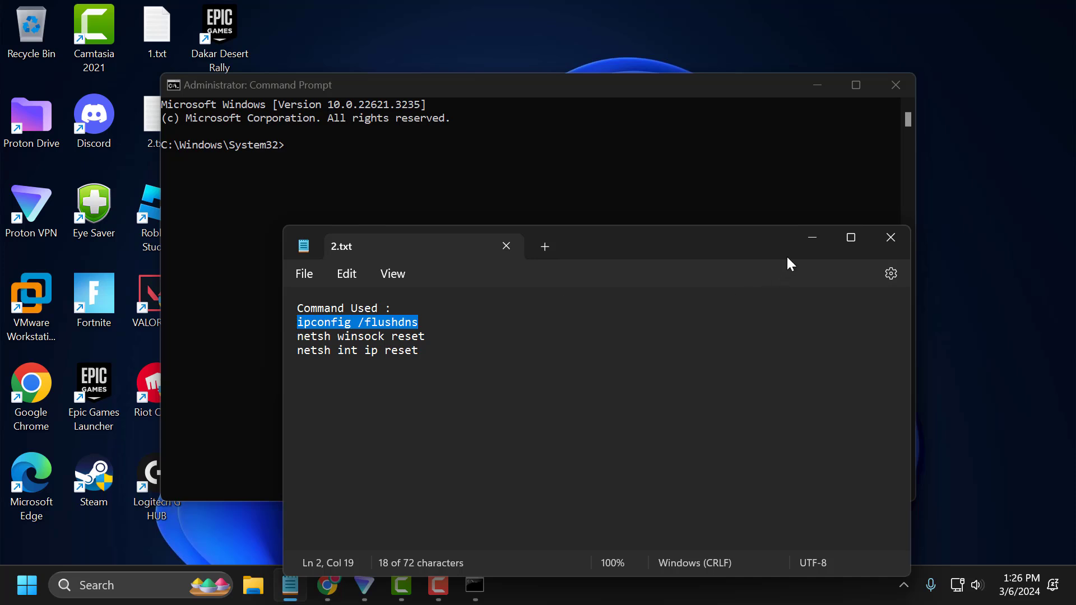
{"action": "left_click", "coordinate": [812, 237]}
{"action": "left_click", "coordinate": [496, 86]}
{"action": "type", "text": "ipconfig /flushdns"}
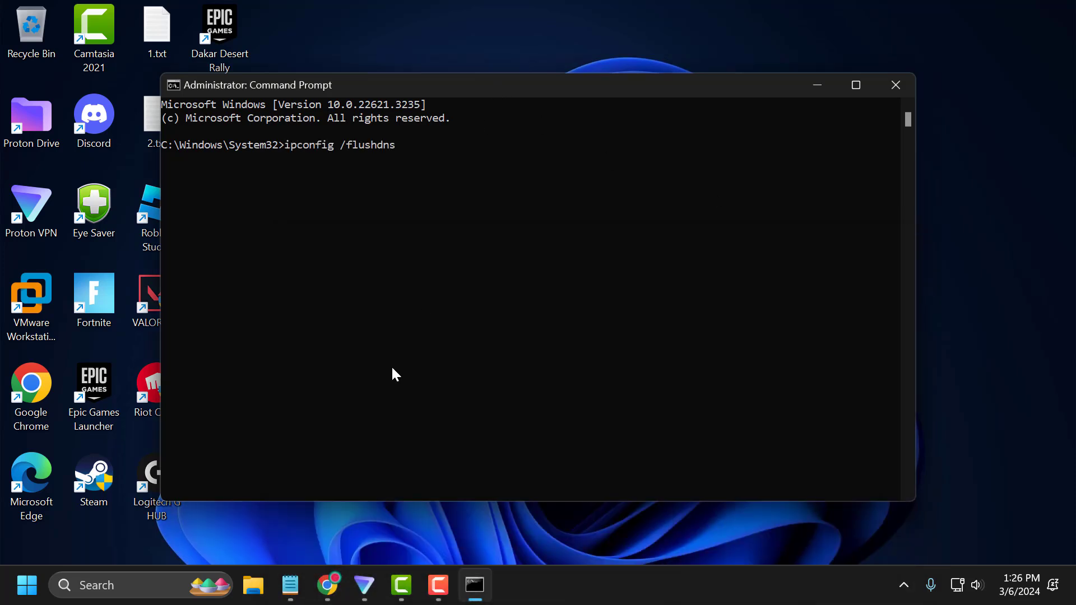
{"action": "key", "text": "Return"}
Paste and run netsh winsock reset from the notes file
{"action": "left_click", "coordinate": [290, 586]}
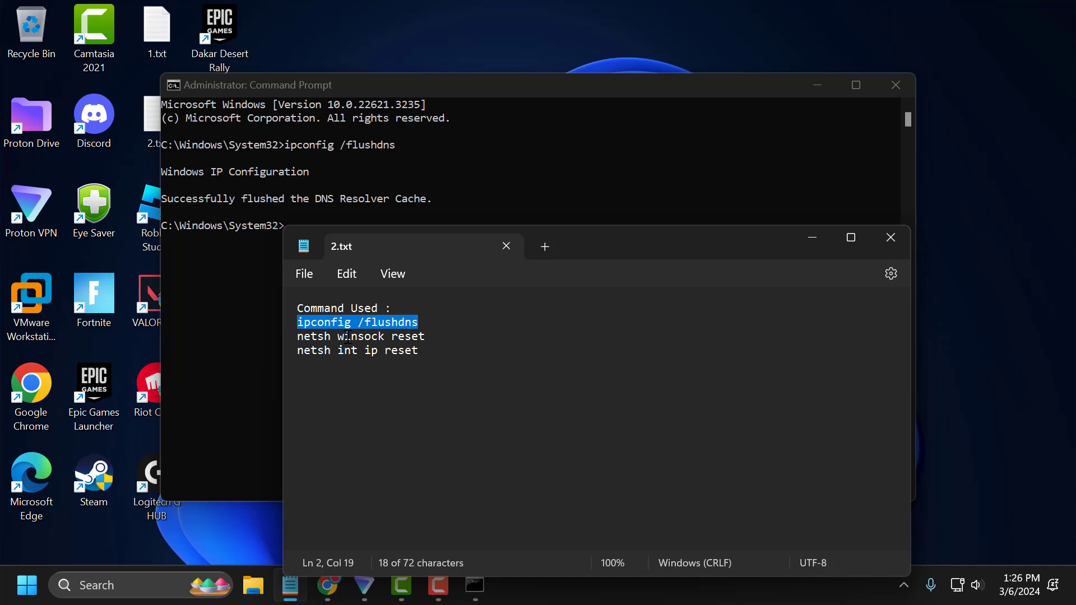
{"action": "triple_click", "coordinate": [346, 337]}
{"action": "left_click", "coordinate": [813, 238]}
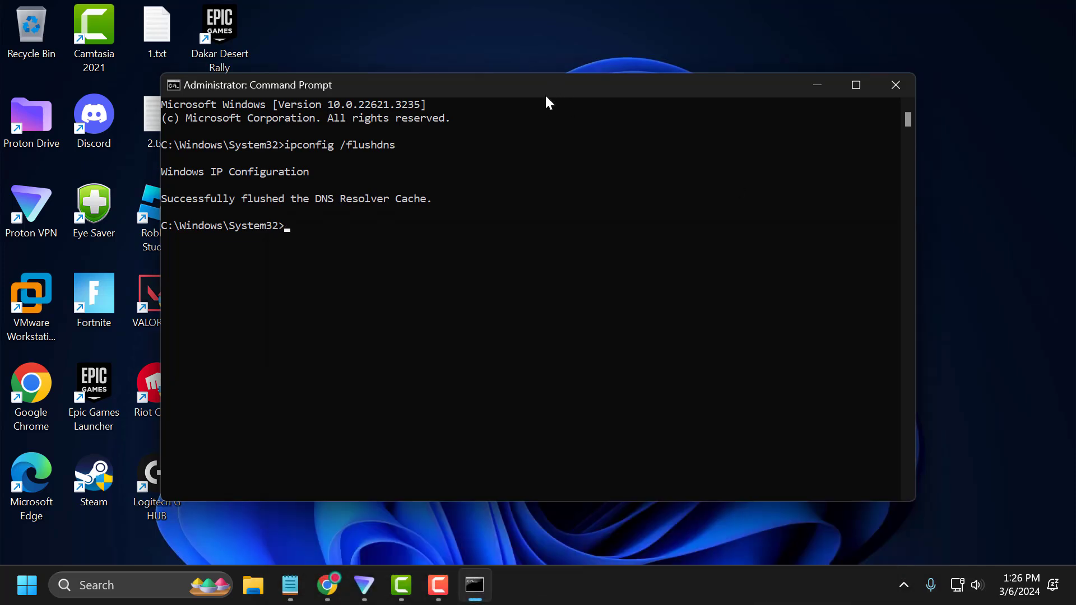
{"action": "type", "text": "netsh winsock reset"}
{"action": "key", "text": "Return"}
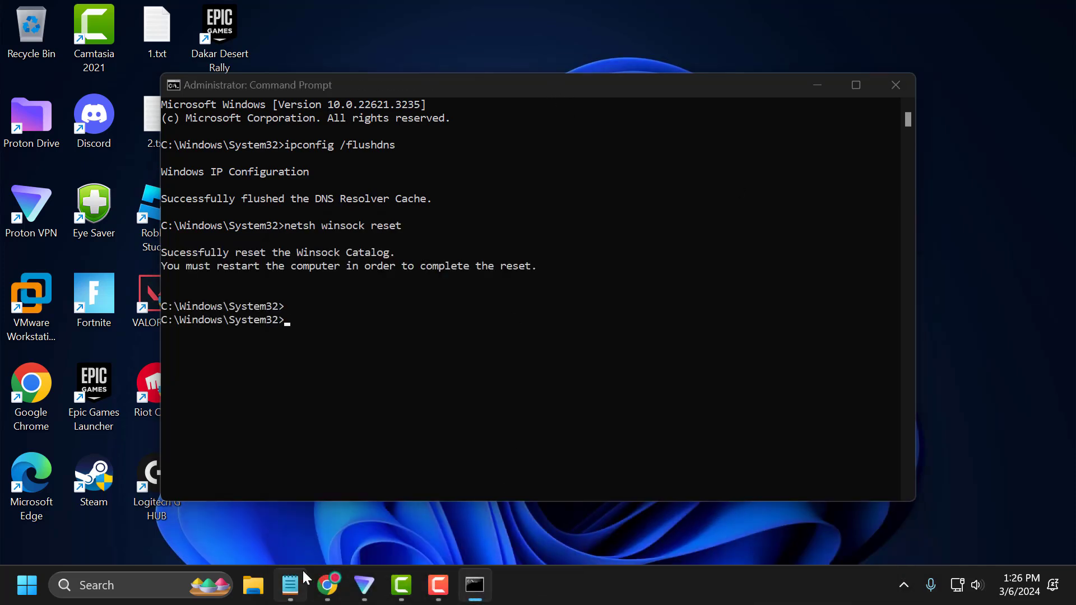
Paste and run netsh int ip reset, then close Command Prompt
{"action": "left_click", "coordinate": [290, 586]}
{"action": "triple_click", "coordinate": [488, 350]}
{"action": "left_click", "coordinate": [813, 239]}
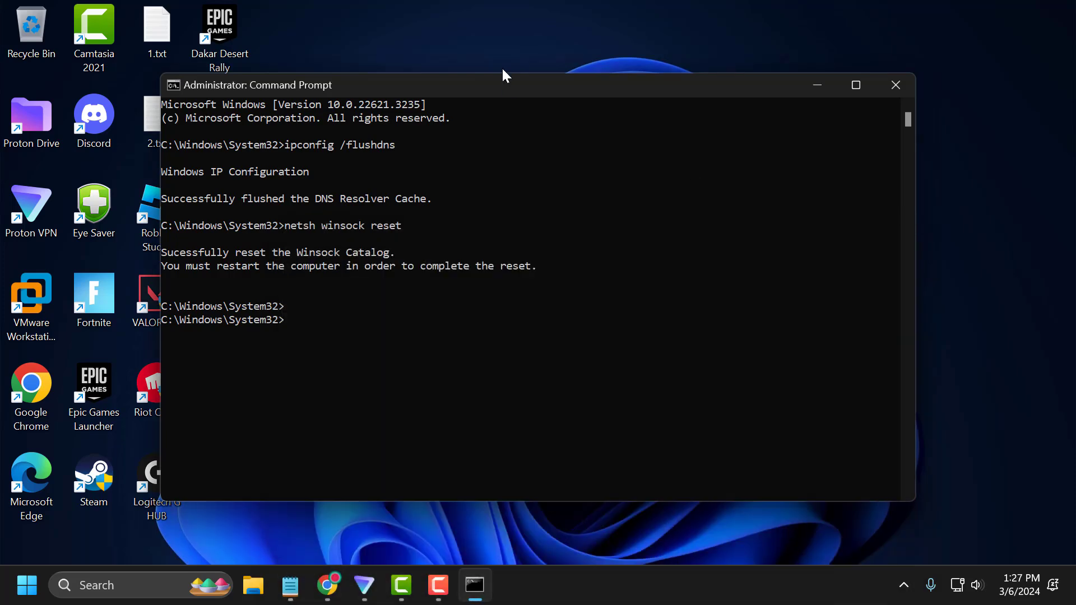
{"action": "type", "text": "netsh int ip reset"}
{"action": "key", "text": "Return"}
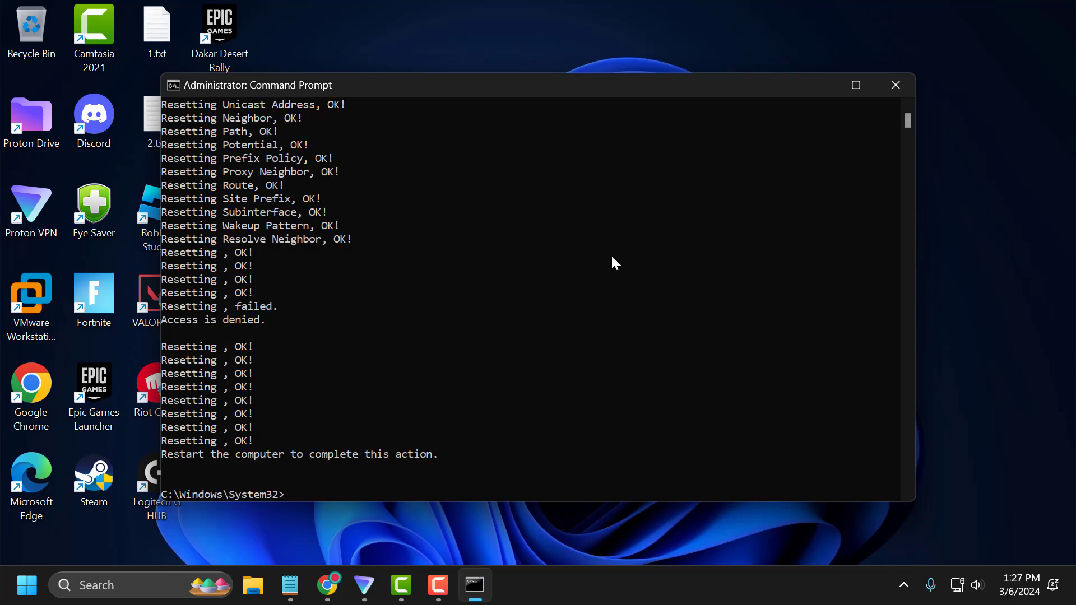
{"action": "left_click", "coordinate": [897, 88]}
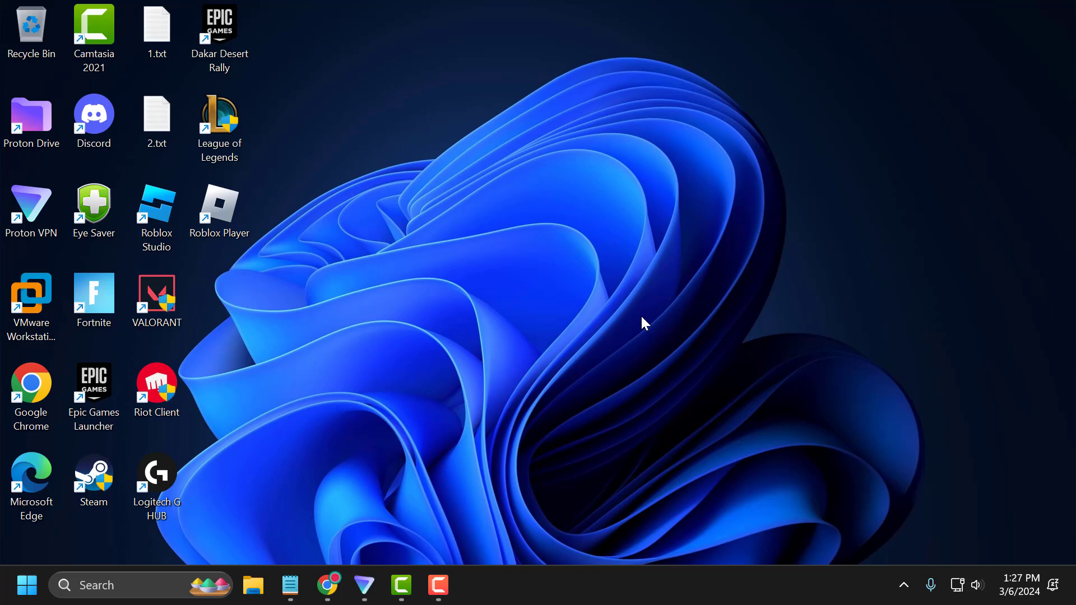
{"action": "left_click", "coordinate": [327, 586]}
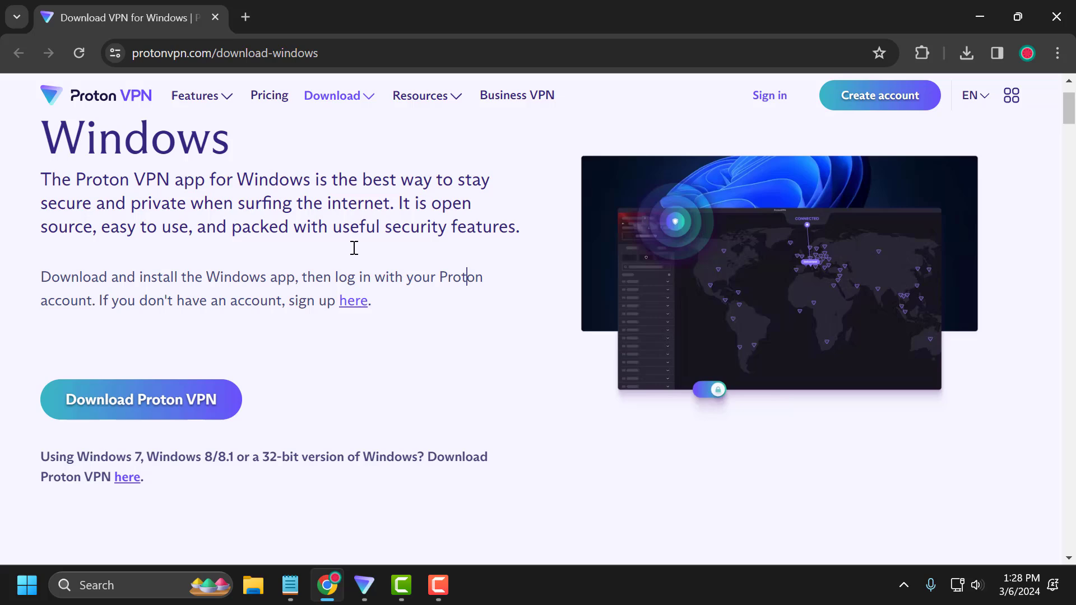
Quick Connect Proton VPN to a free Netherlands server, then search 'view network connections'
{"action": "left_click", "coordinate": [978, 13]}
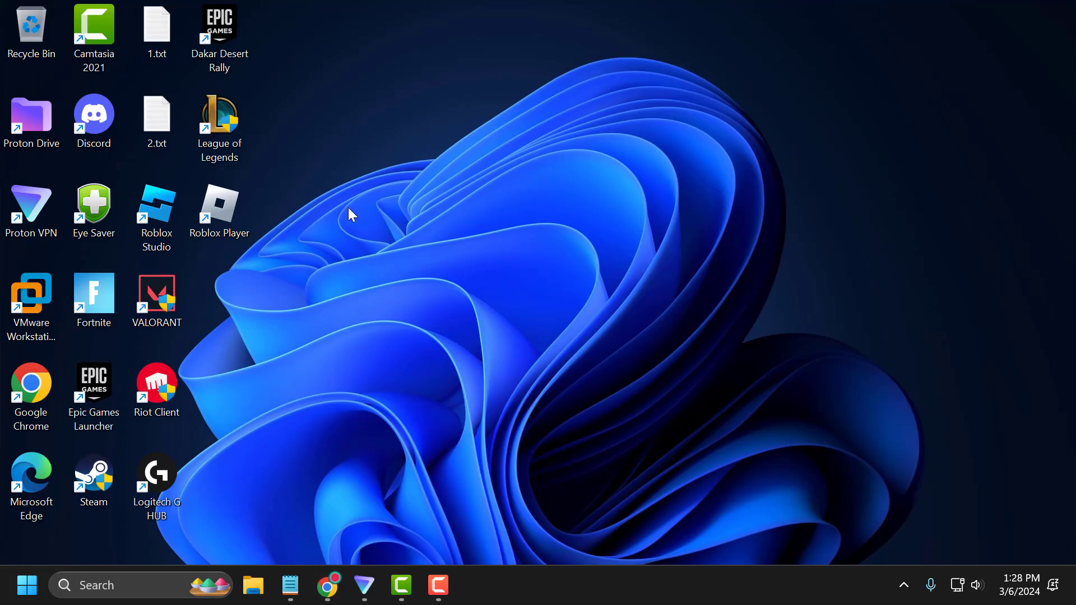
{"action": "left_click", "coordinate": [361, 589]}
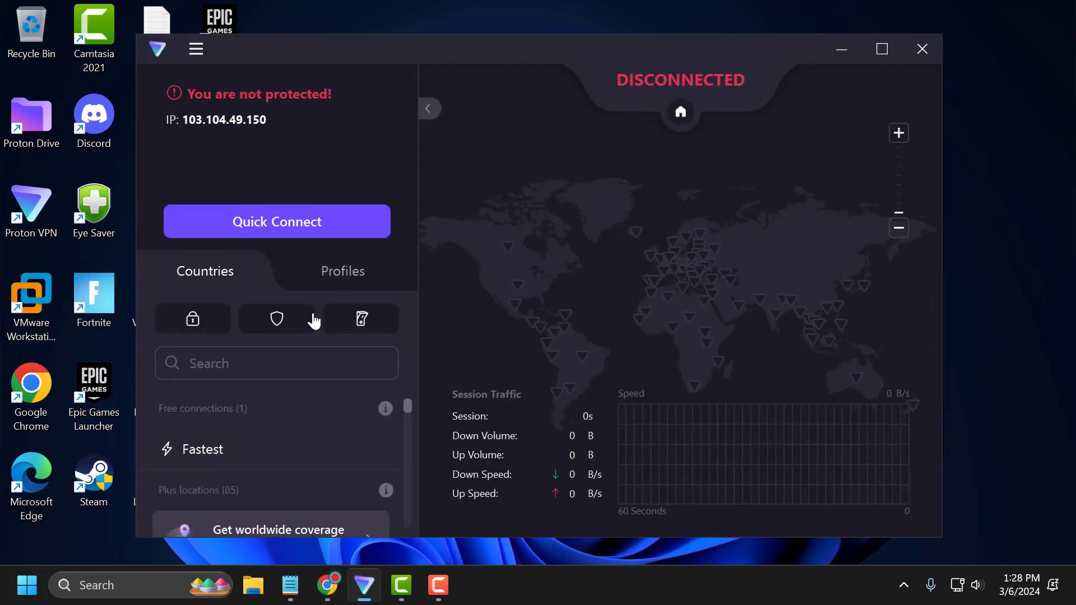
{"action": "left_click", "coordinate": [280, 224]}
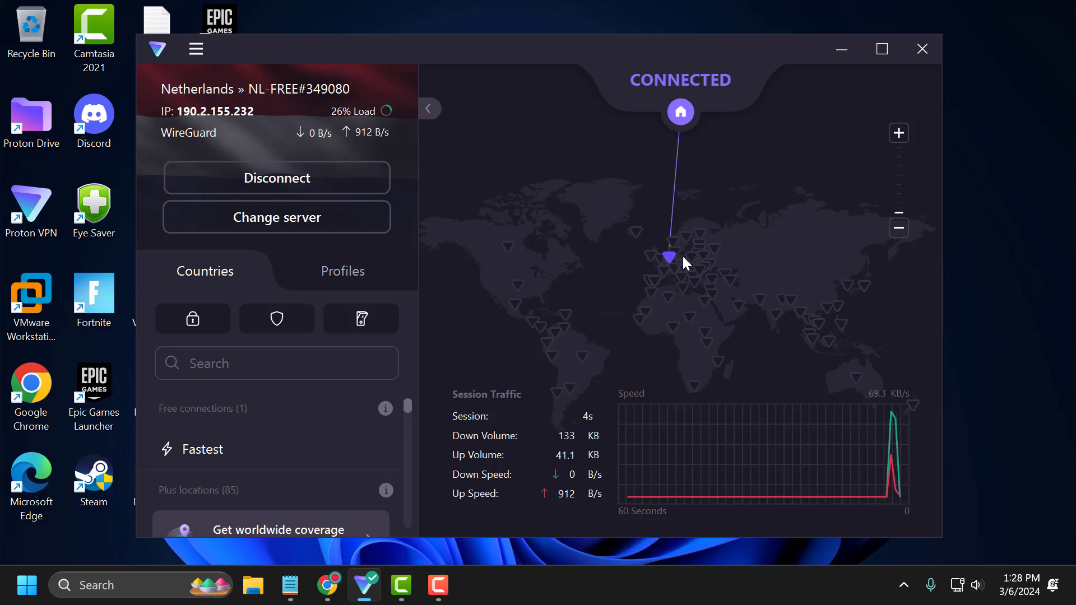
{"action": "left_click", "coordinate": [843, 51]}
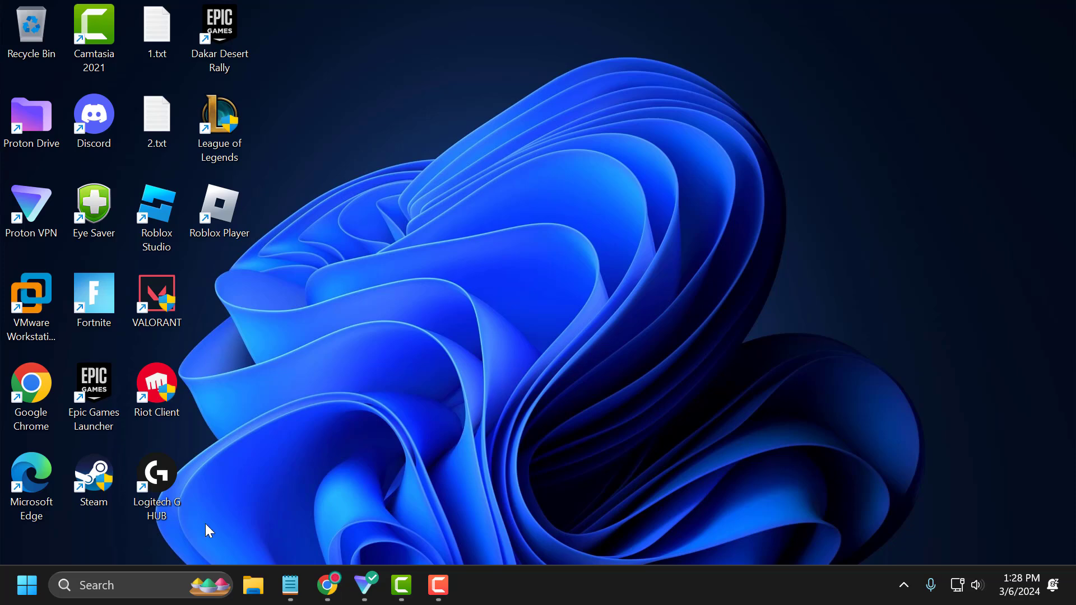
{"action": "left_click", "coordinate": [159, 576]}
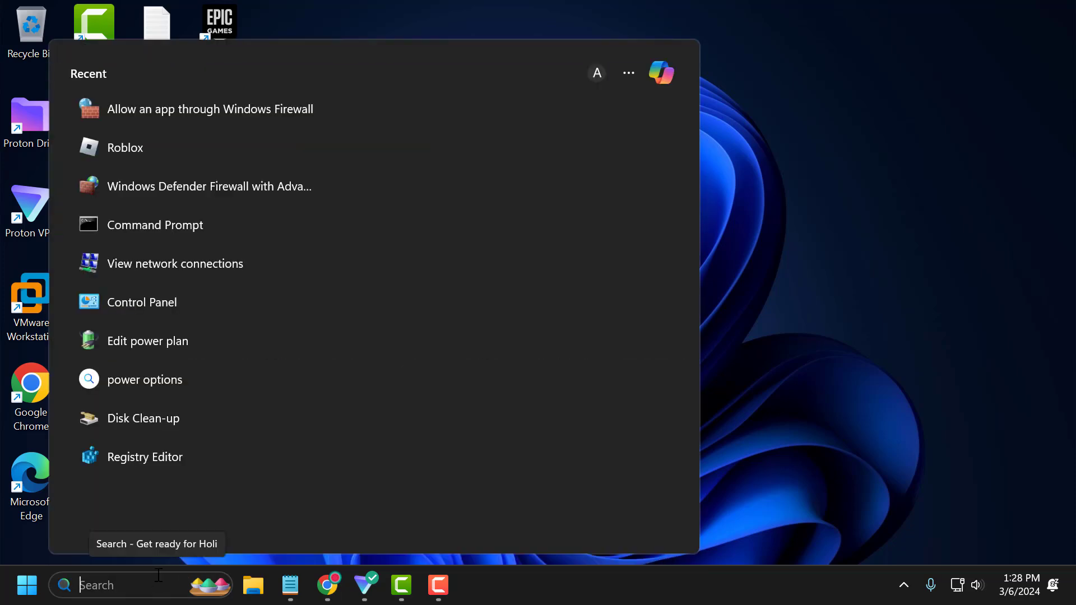
{"action": "type", "text": "view"}
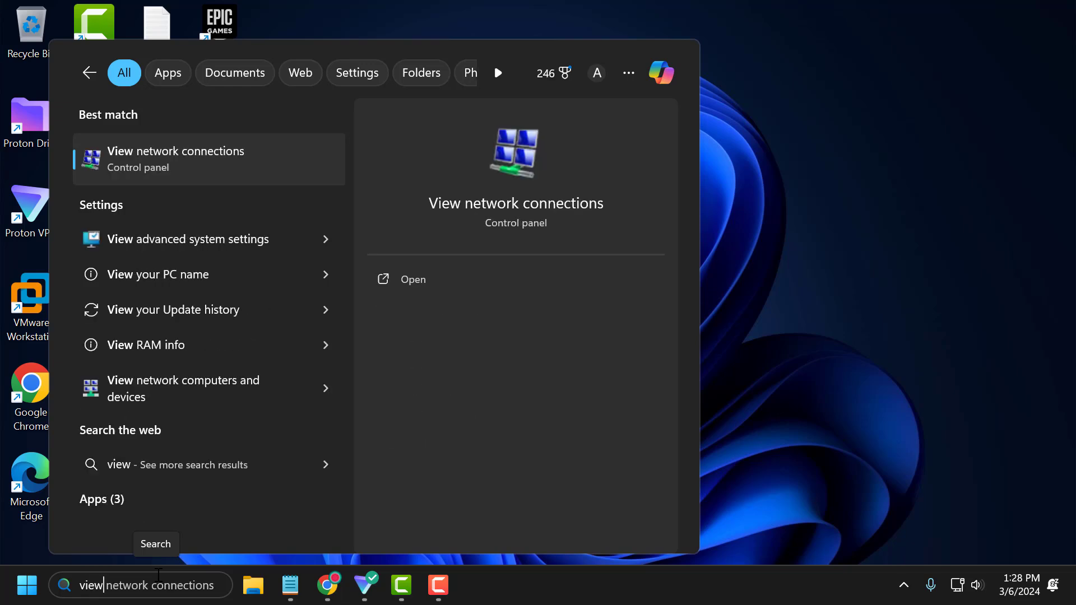
Open the Ethernet adapter's Properties in Network Connections and select TCP/IPv4
{"action": "left_click", "coordinate": [179, 167]}
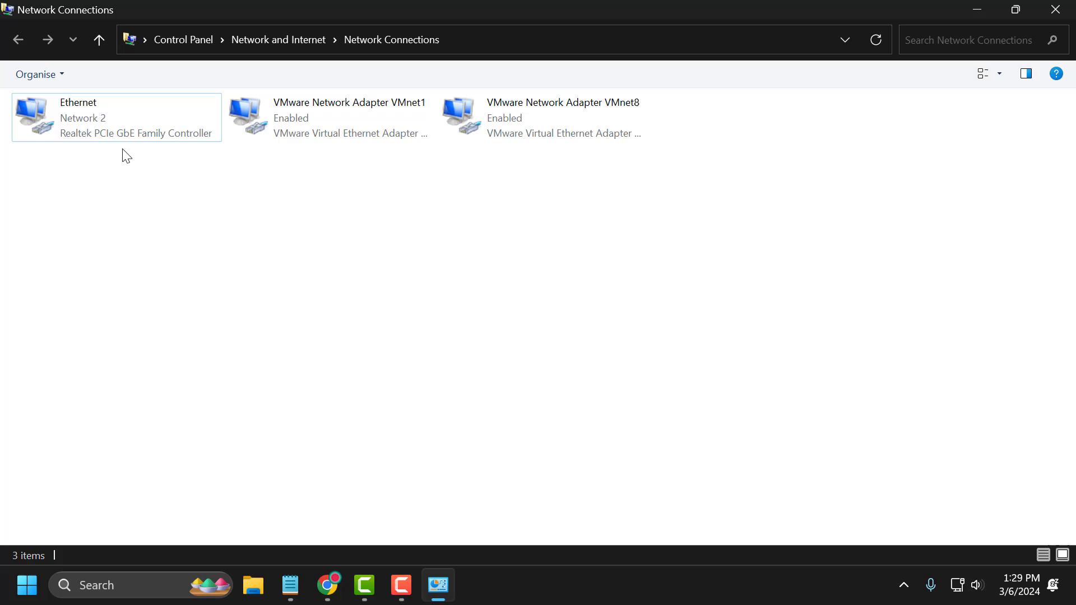
{"action": "right_click", "coordinate": [117, 131]}
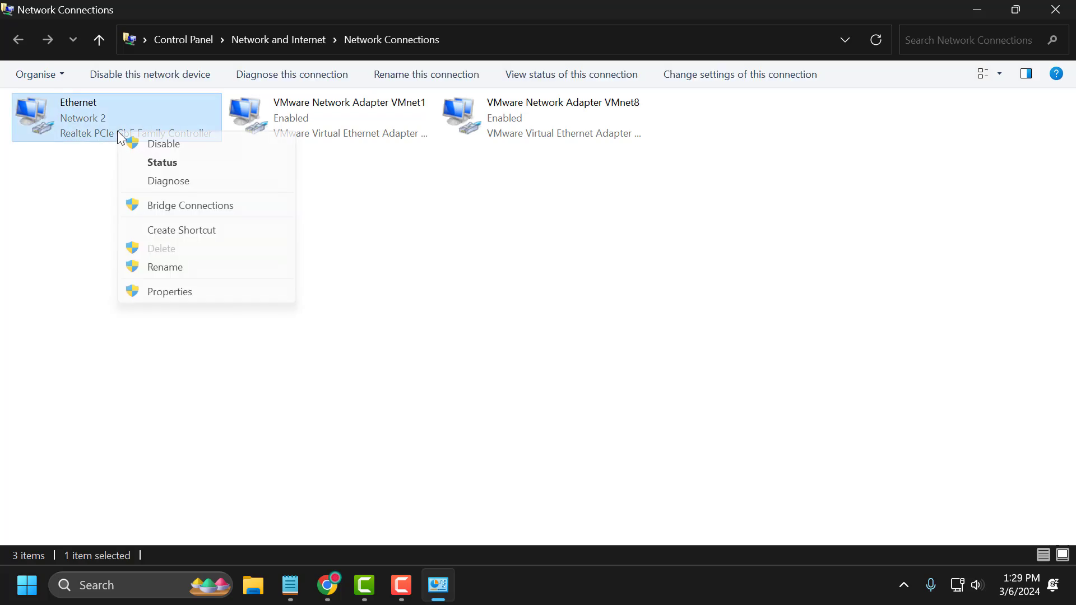
{"action": "left_click", "coordinate": [176, 292]}
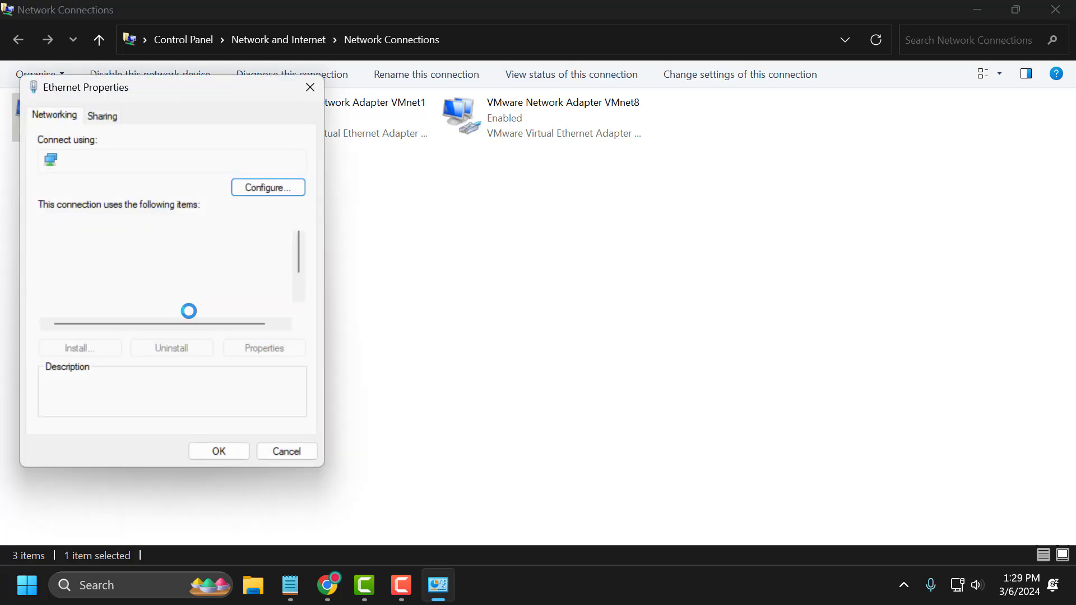
{"action": "left_click", "coordinate": [193, 296]}
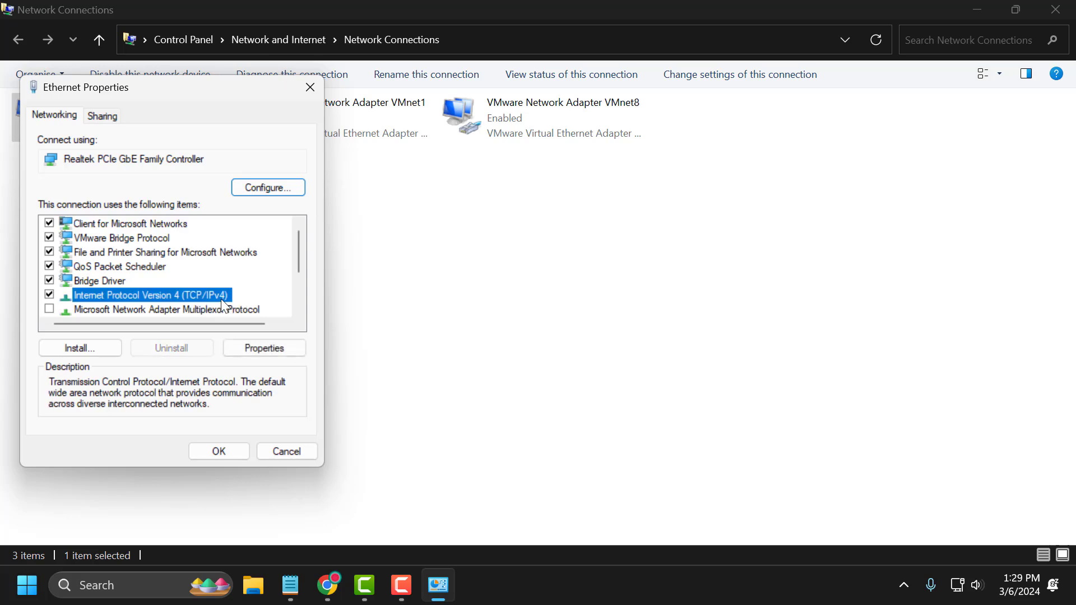
Set the Ethernet IPv4 DNS servers to Google's 8.8.8.8 and 8.8.4.4 and confirm
{"action": "left_click", "coordinate": [262, 347]}
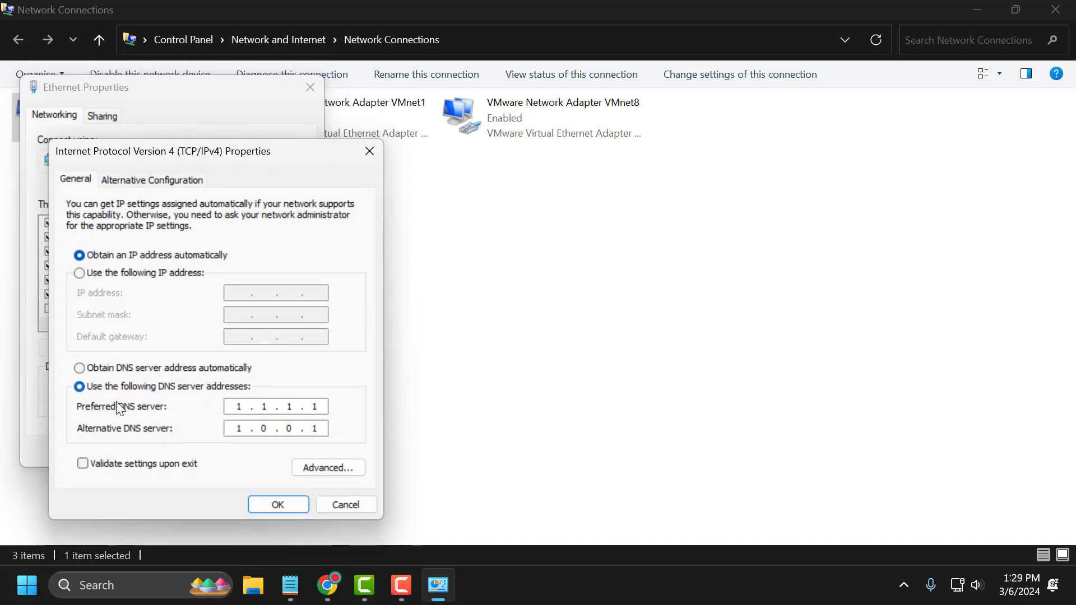
{"action": "left_click", "coordinate": [80, 368]}
{"action": "type", "text": "8.8.8"}
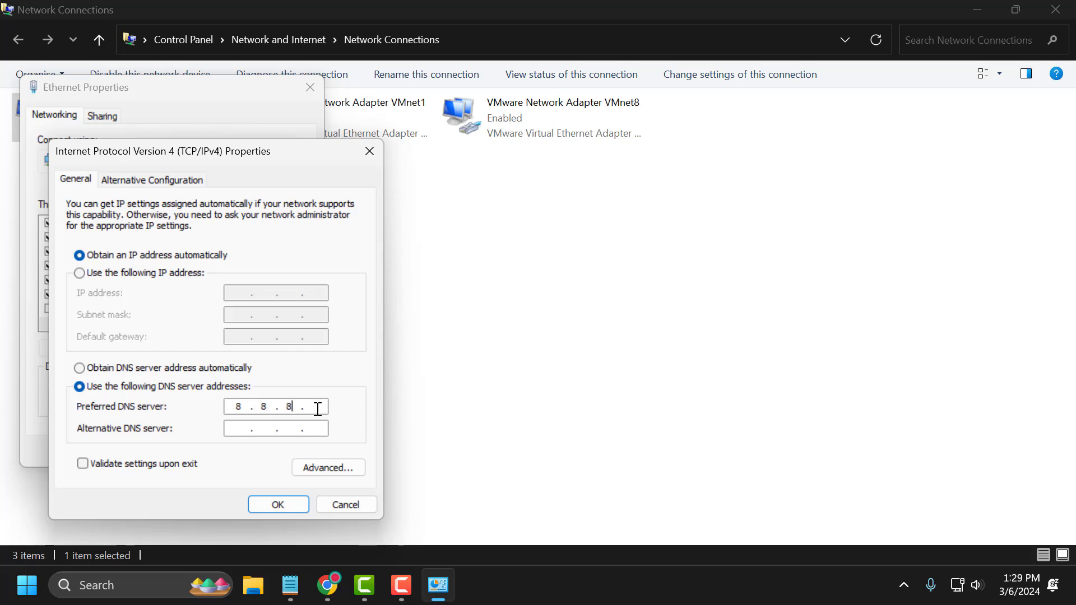
{"action": "type", "text": ".8"}
{"action": "left_click", "coordinate": [243, 427]}
{"action": "type", "text": "8.8."}
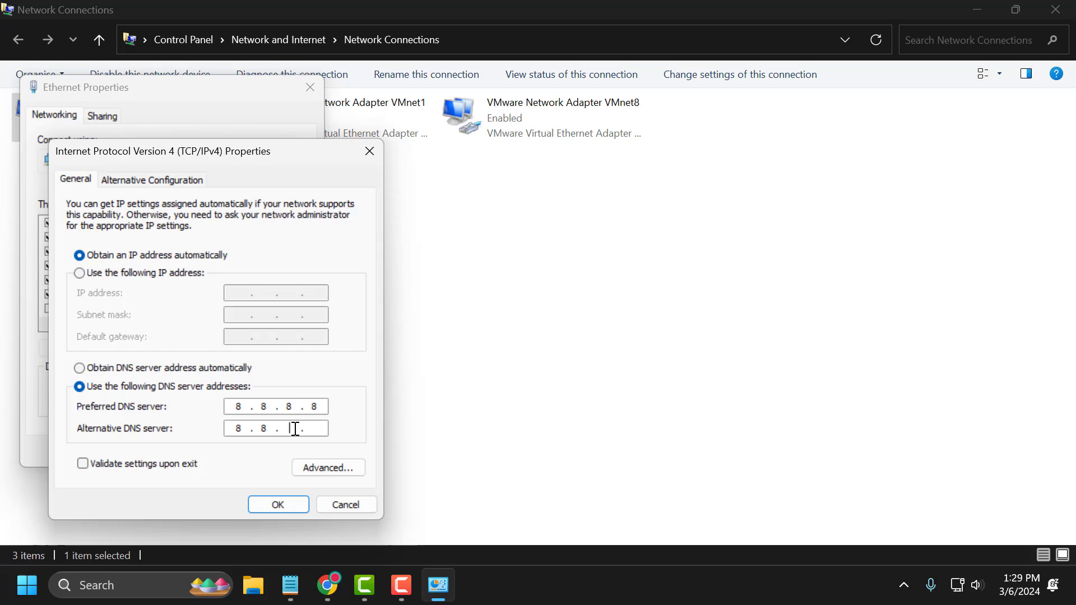
{"action": "type", "text": "4."}
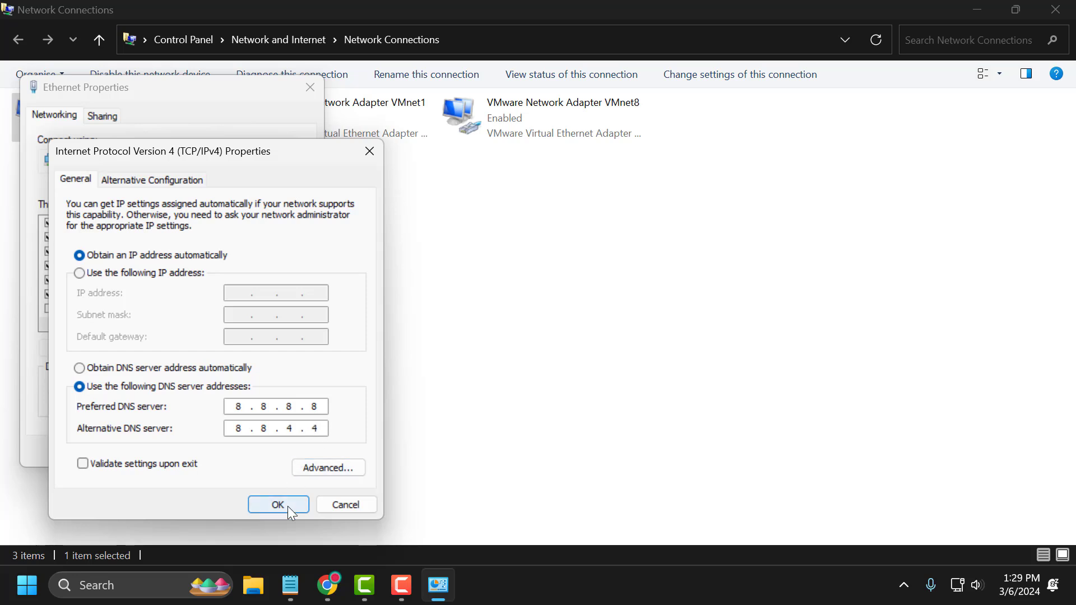
{"action": "left_click", "coordinate": [288, 506]}
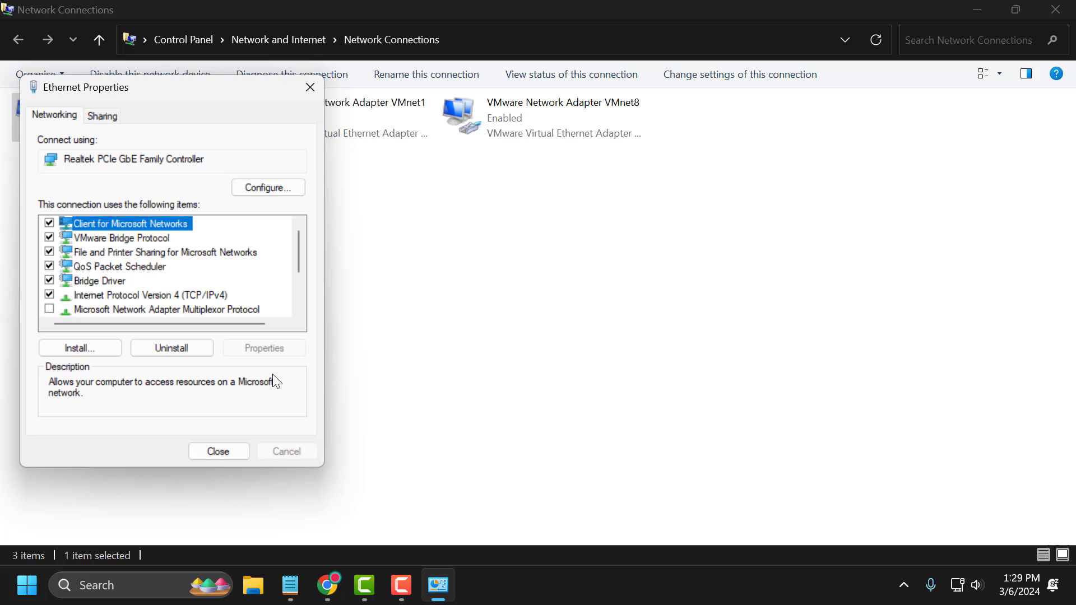
Change Ethernet IPv4 DNS to 1.1.1.1 and 1.0.0.1, then close Ethernet Properties and Network Connections
{"action": "left_click", "coordinate": [138, 296]}
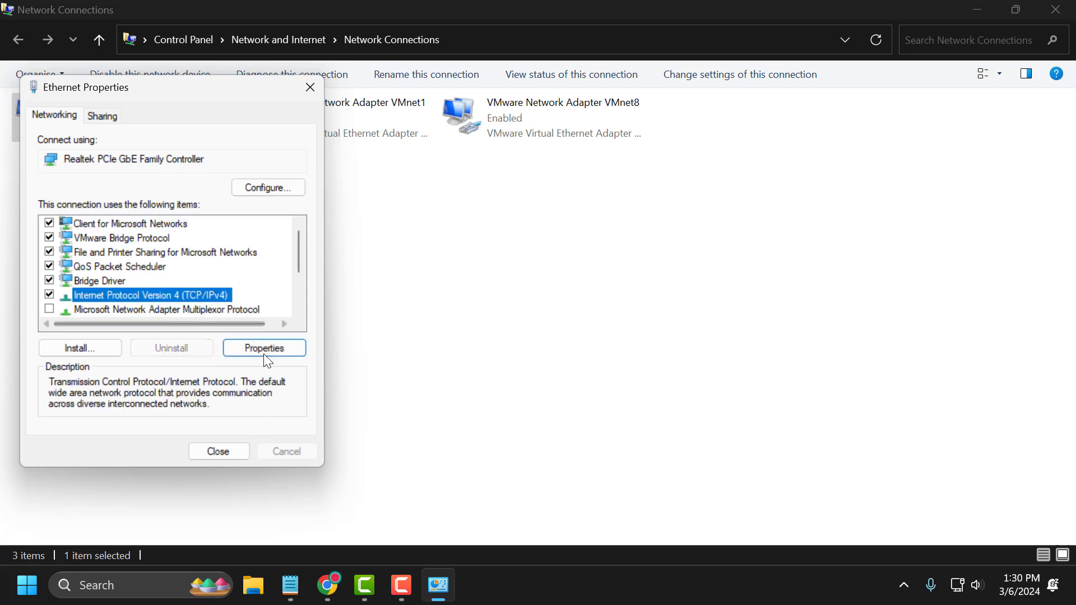
{"action": "left_click", "coordinate": [273, 347]}
{"action": "left_click", "coordinate": [115, 370]}
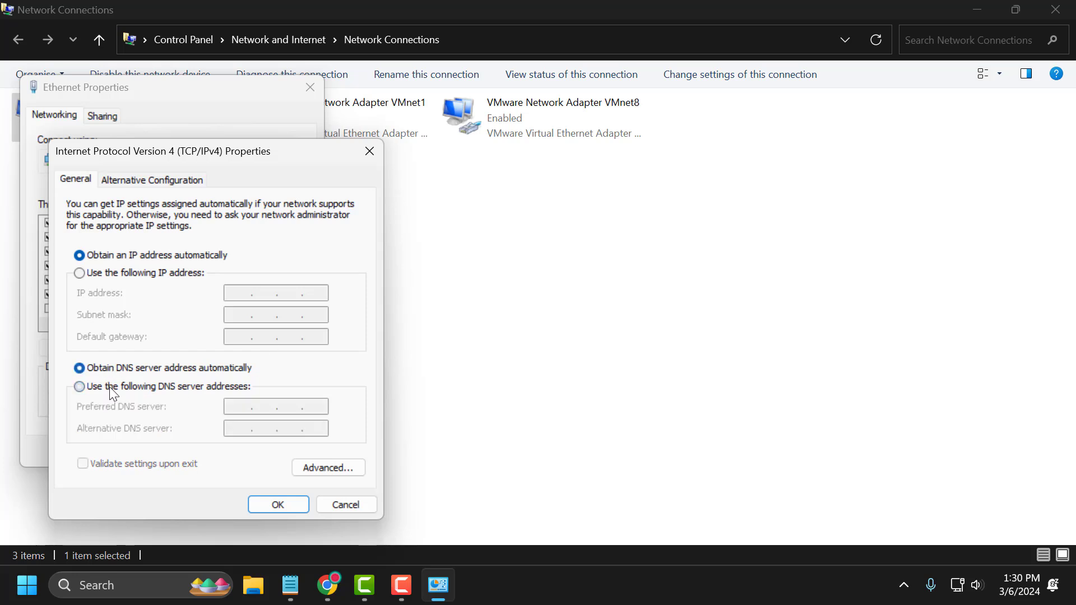
{"action": "left_click", "coordinate": [233, 408]}
{"action": "type", "text": "1.1"}
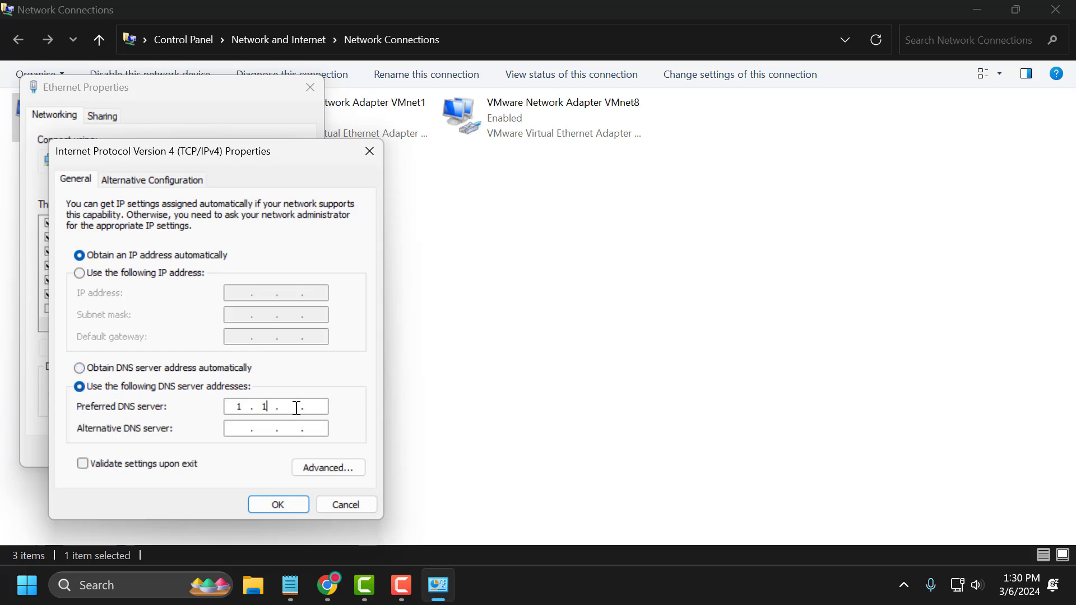
{"action": "type", "text": ".1.1"}
{"action": "left_click", "coordinate": [250, 428]}
{"action": "type", "text": "1"}
{"action": "type", "text": ".0.0."}
{"action": "type", "text": "1"}
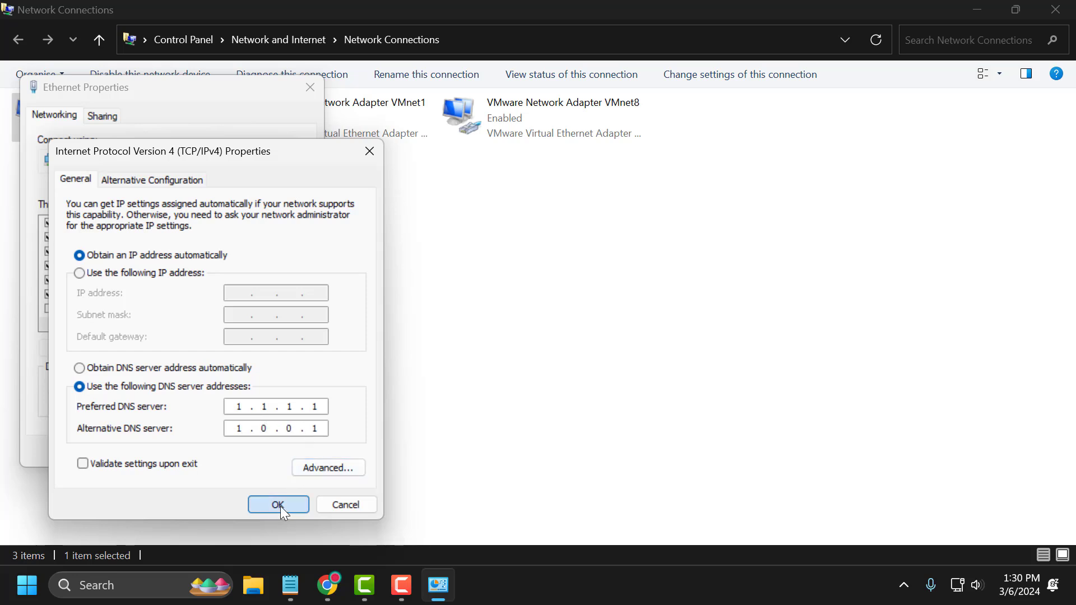
{"action": "left_click", "coordinate": [280, 506]}
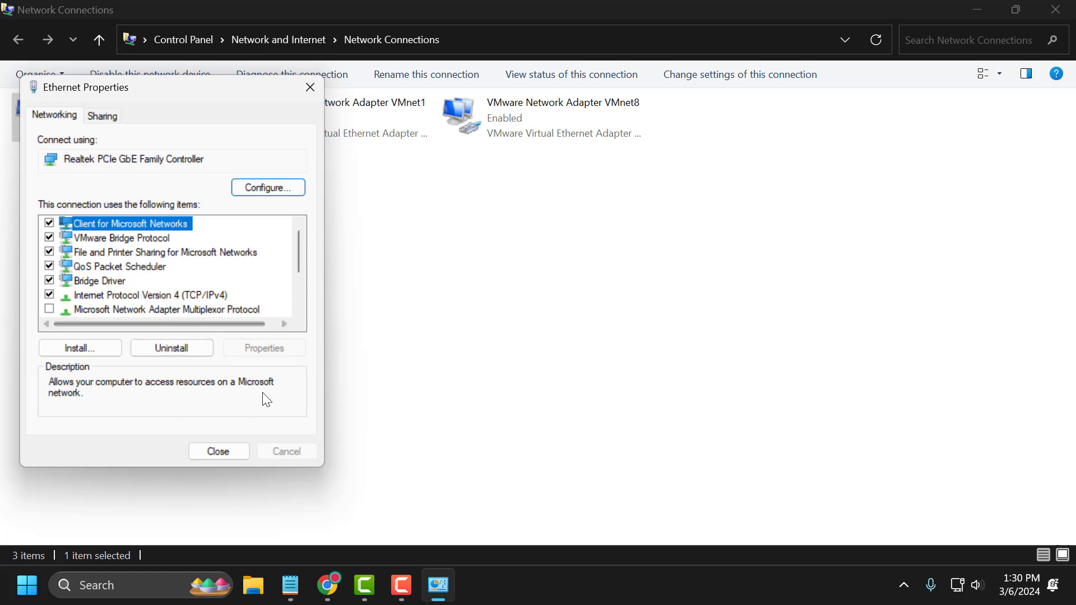
{"action": "left_click", "coordinate": [226, 450]}
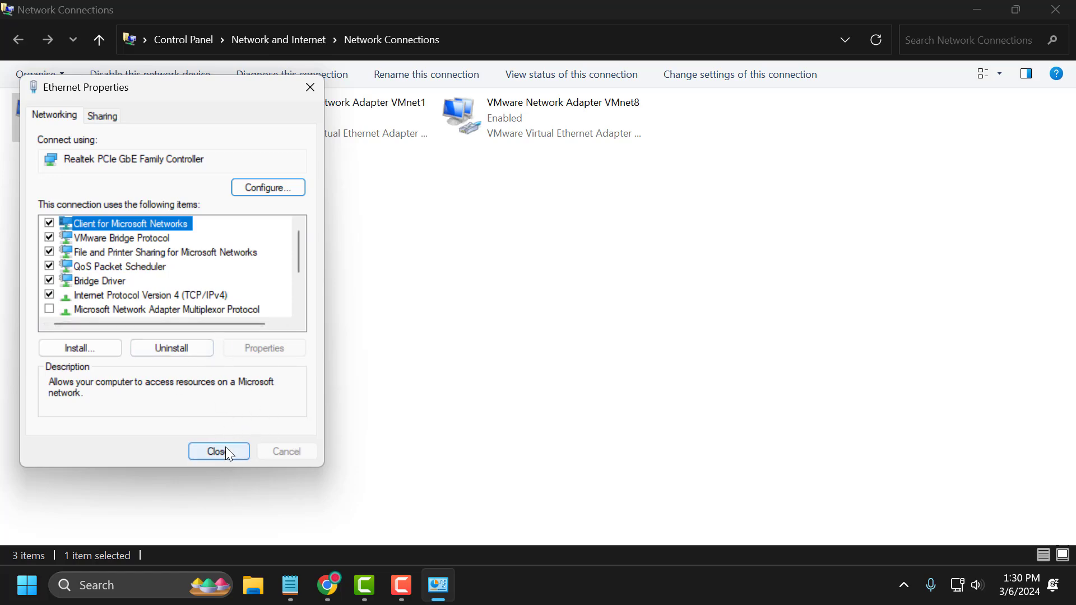
{"action": "left_click", "coordinate": [1056, 9]}
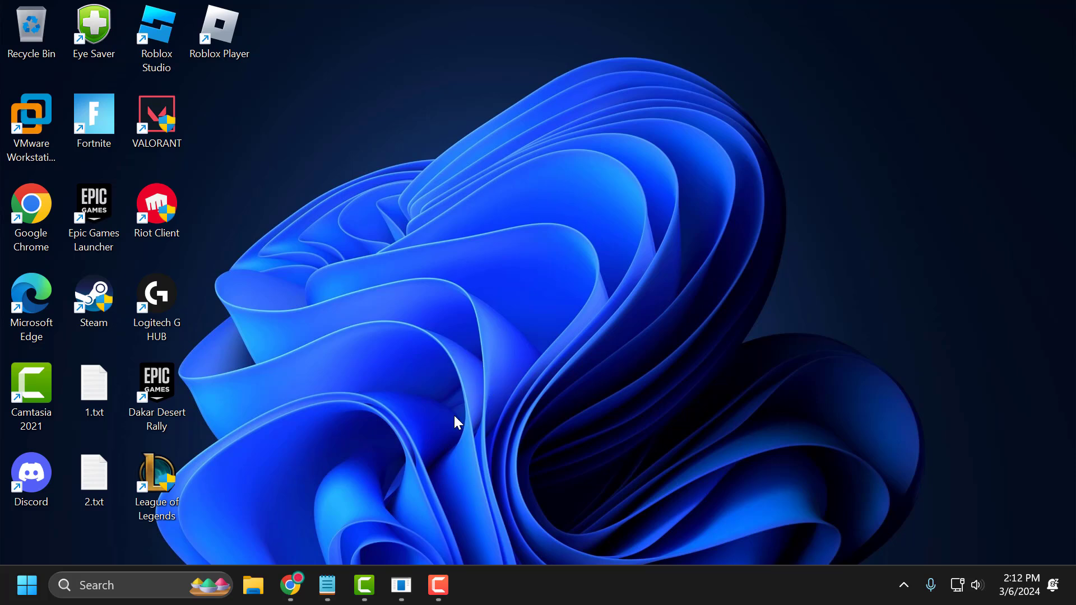
Restore Steam and open THE FINALS' context menu in the library to reach Manage
{"action": "left_click", "coordinate": [402, 588]}
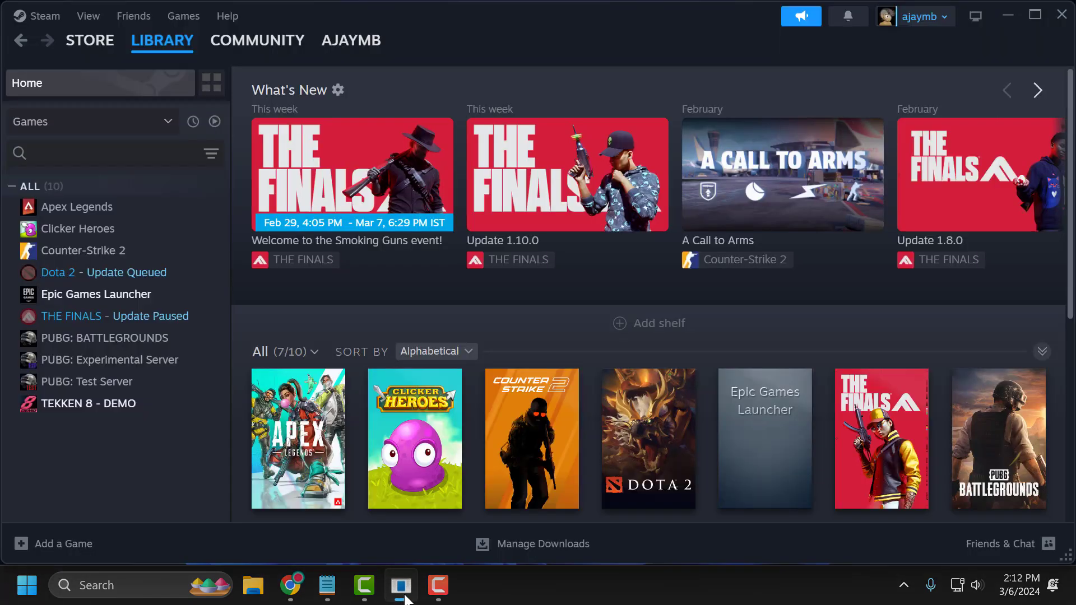
{"action": "right_click", "coordinate": [107, 326]}
{"action": "mouse_move", "coordinate": [156, 421]}
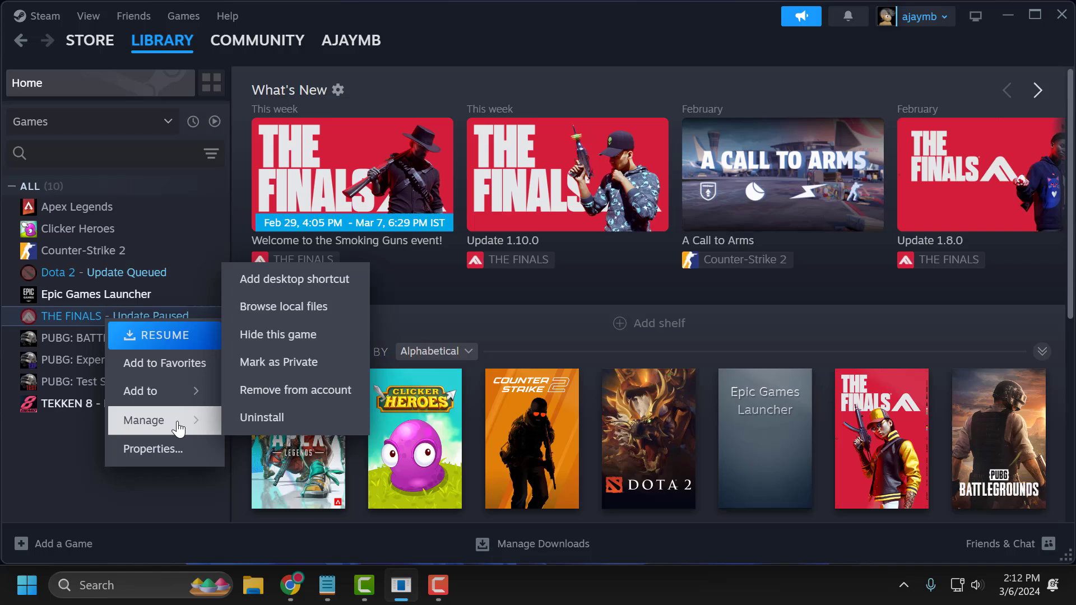
Browse THE FINALS local files and copy the path C:\Steam\steamapps\common\The Finals
{"action": "left_click", "coordinate": [269, 311]}
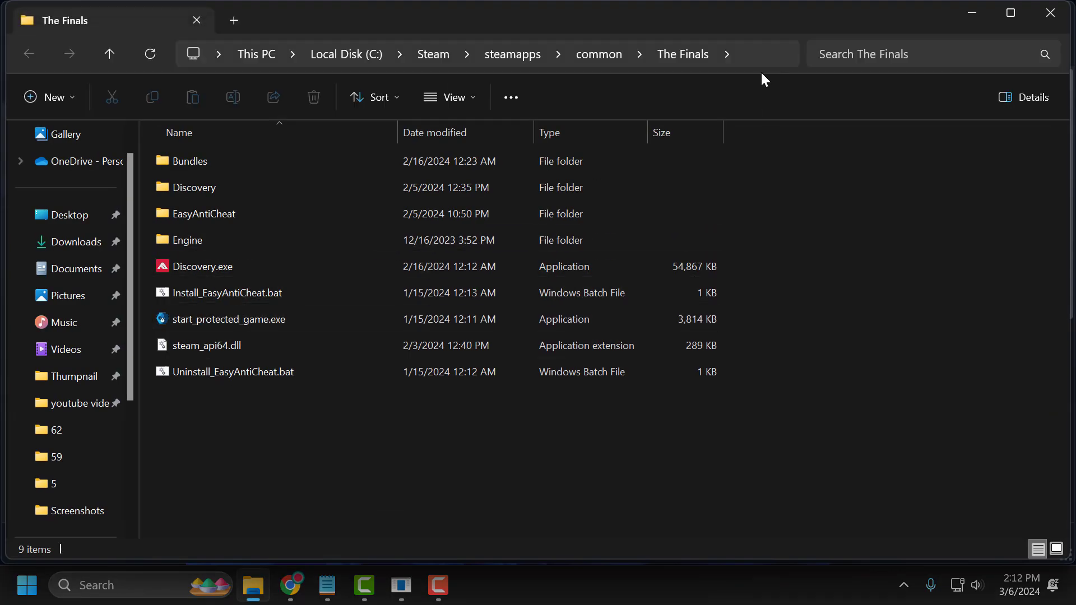
{"action": "left_click", "coordinate": [759, 54]}
{"action": "left_click_drag", "start_coordinate": [401, 54], "coordinate": [184, 53]}
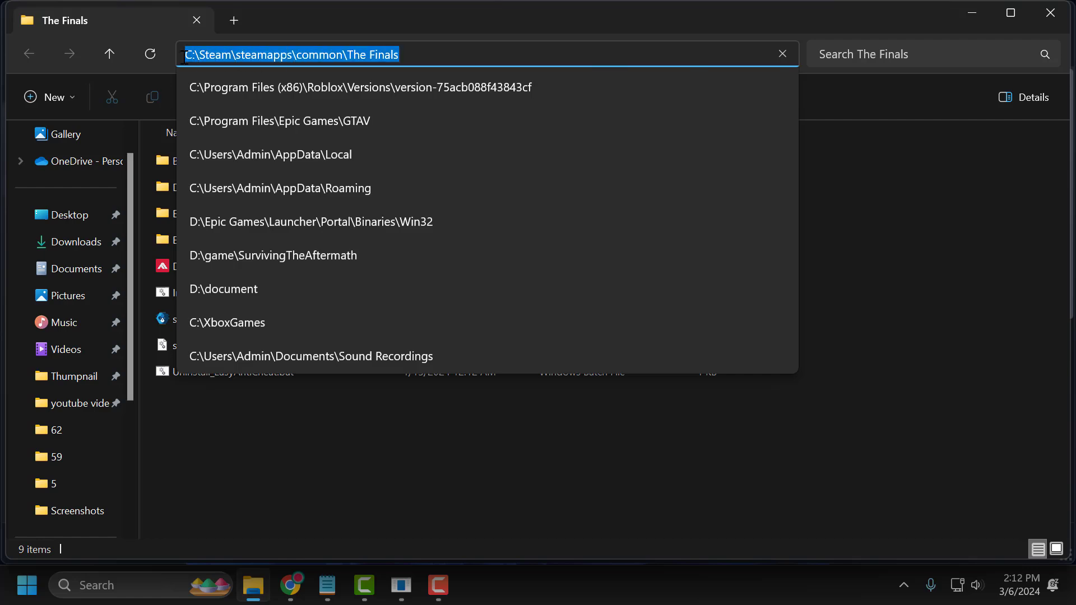
{"action": "key", "text": "Escape"}
{"action": "right_click", "coordinate": [241, 56]}
{"action": "left_click", "coordinate": [278, 105]}
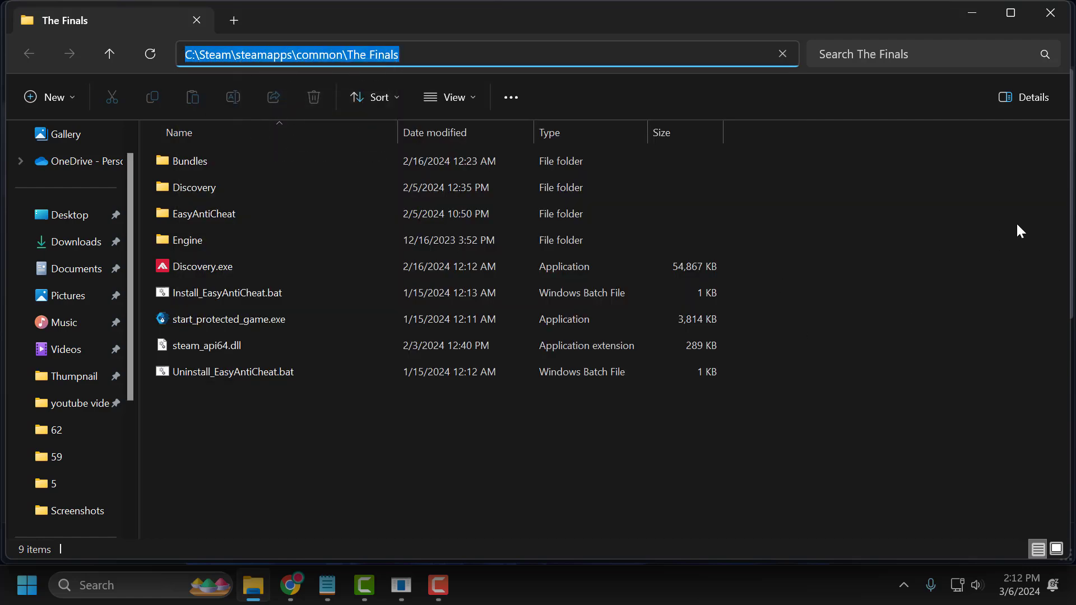
Close File Explorer and open 'Allow an app through Windows Firewall' from search
{"action": "left_click", "coordinate": [1057, 20]}
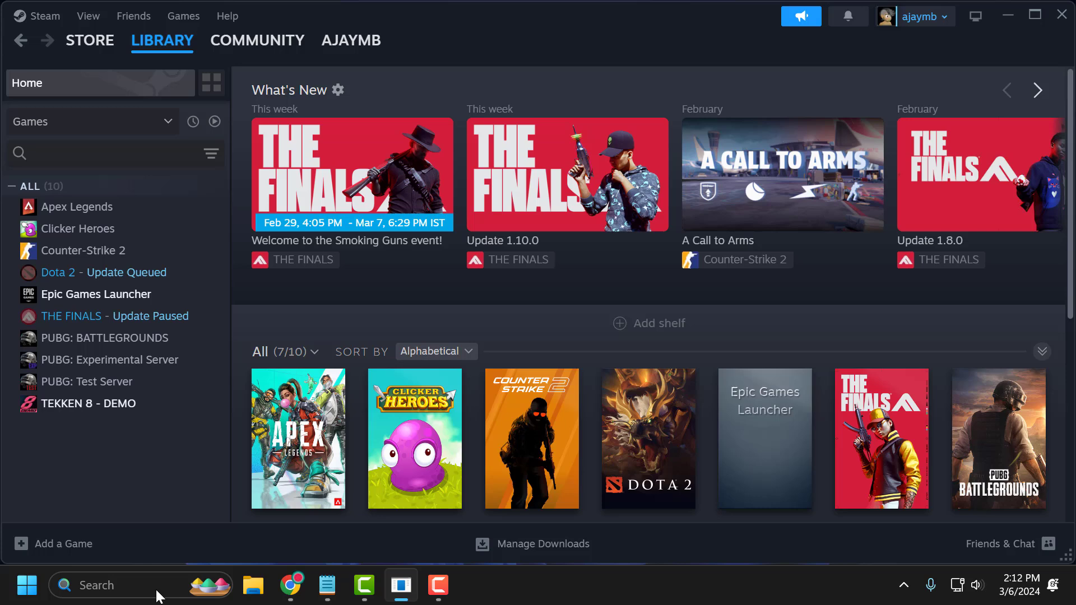
{"action": "left_click", "coordinate": [155, 589]}
{"action": "type", "text": "allow an app through Winc"}
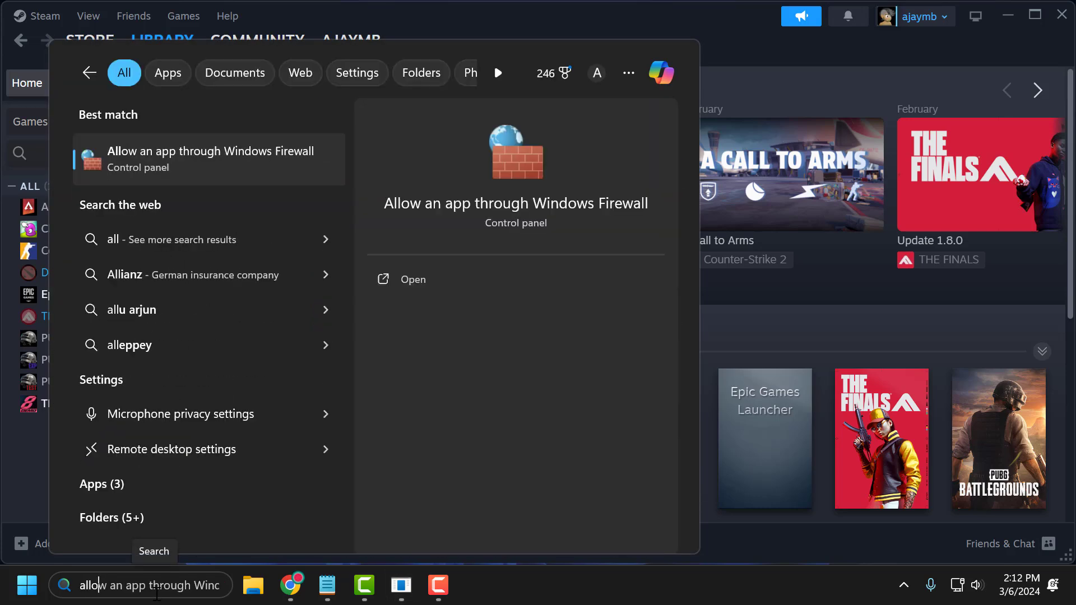
{"action": "type", "text": "o"}
{"action": "left_click", "coordinate": [227, 168]}
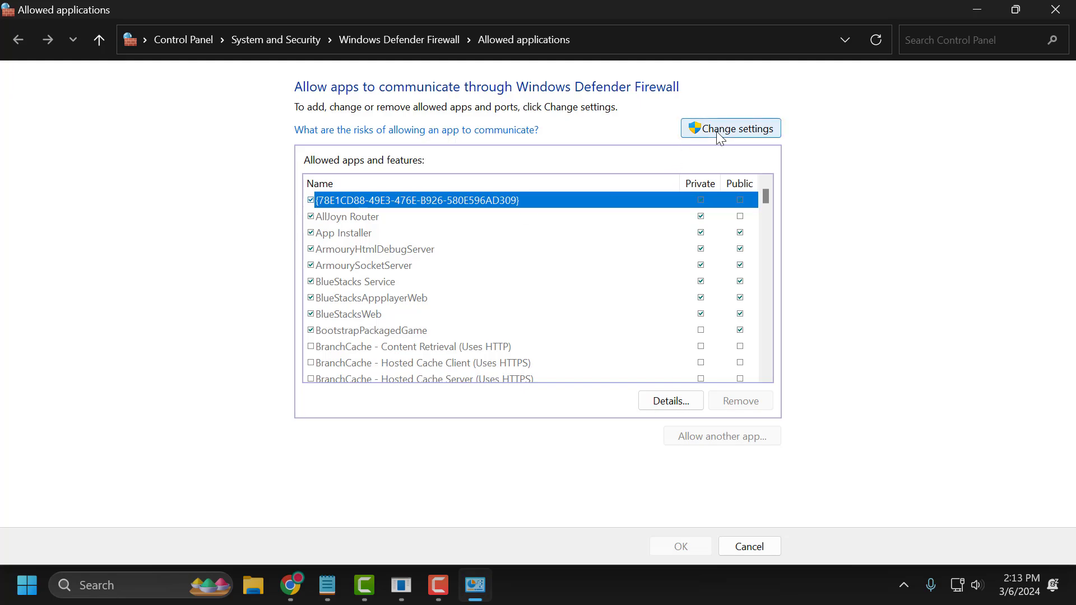
Unlock the allowed-apps list with Change settings and browse for another app to allow
{"action": "left_click", "coordinate": [717, 133]}
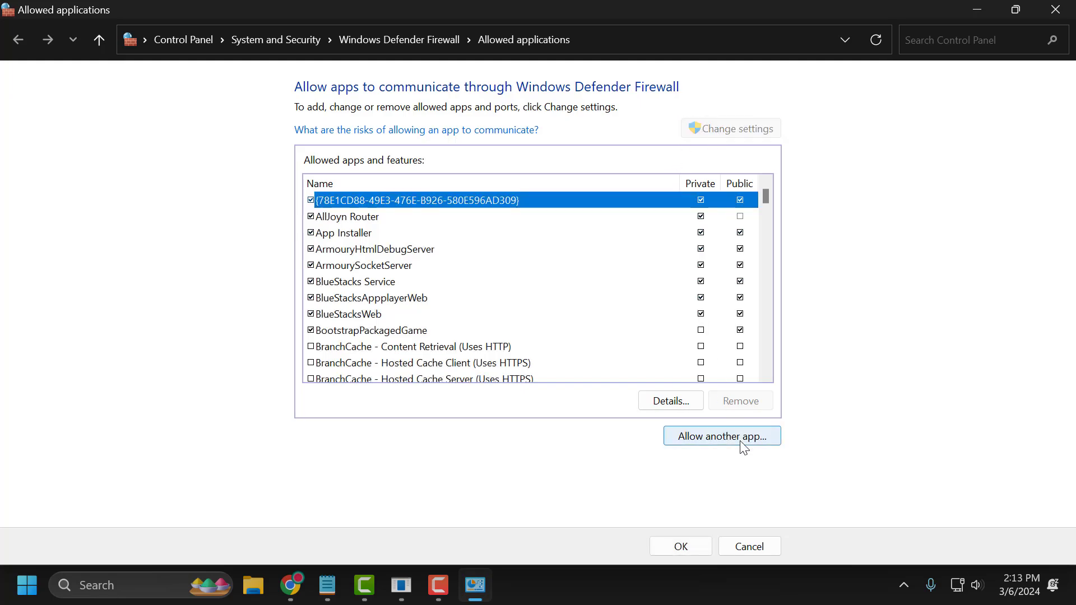
{"action": "left_click", "coordinate": [743, 436]}
{"action": "left_click", "coordinate": [657, 371]}
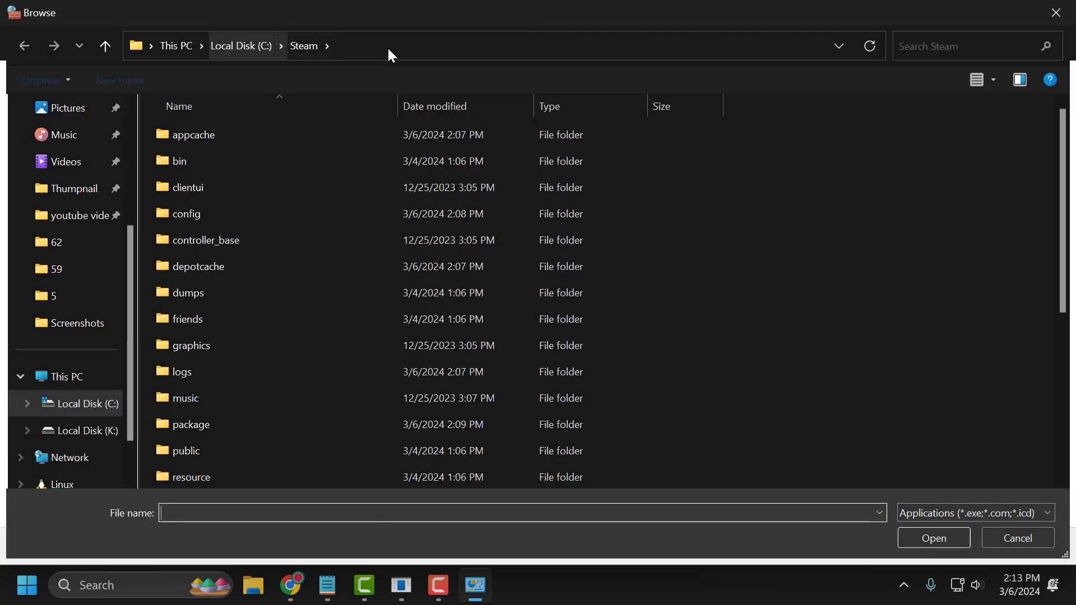
Paste The Finals folder path into the file picker and select Discovery.exe
{"action": "left_click", "coordinate": [351, 47]}
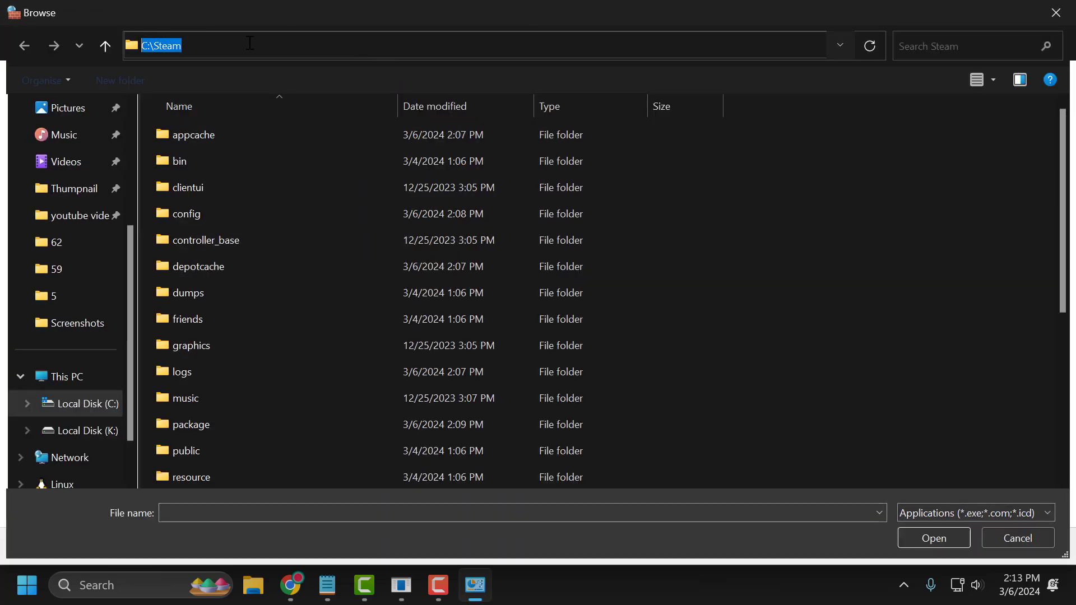
{"action": "key", "text": "ctrl+v"}
{"action": "key", "text": "Return"}
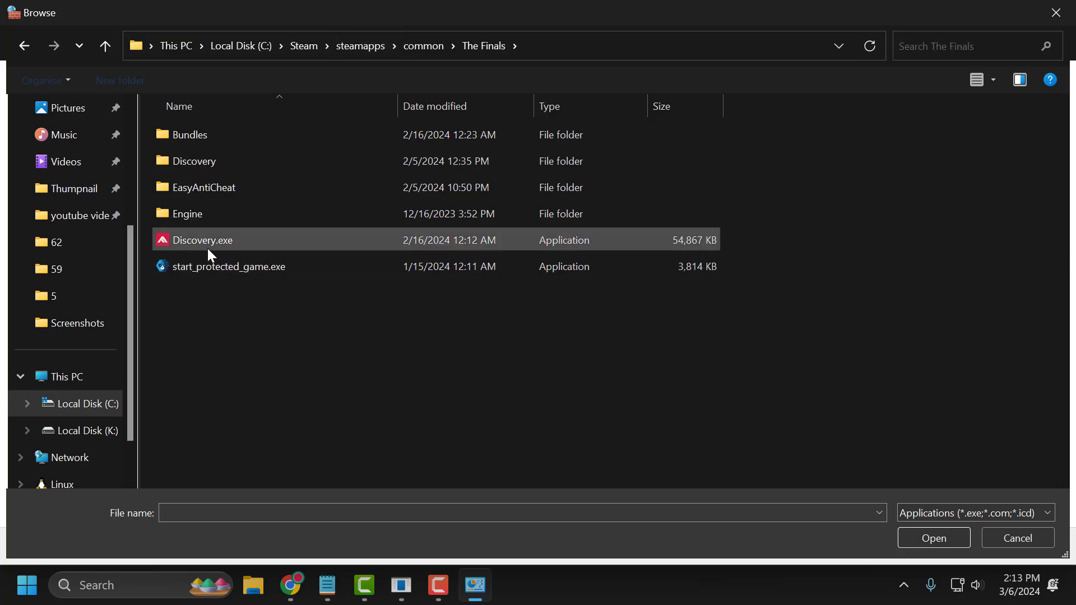
{"action": "mouse_move", "coordinate": [203, 241]}
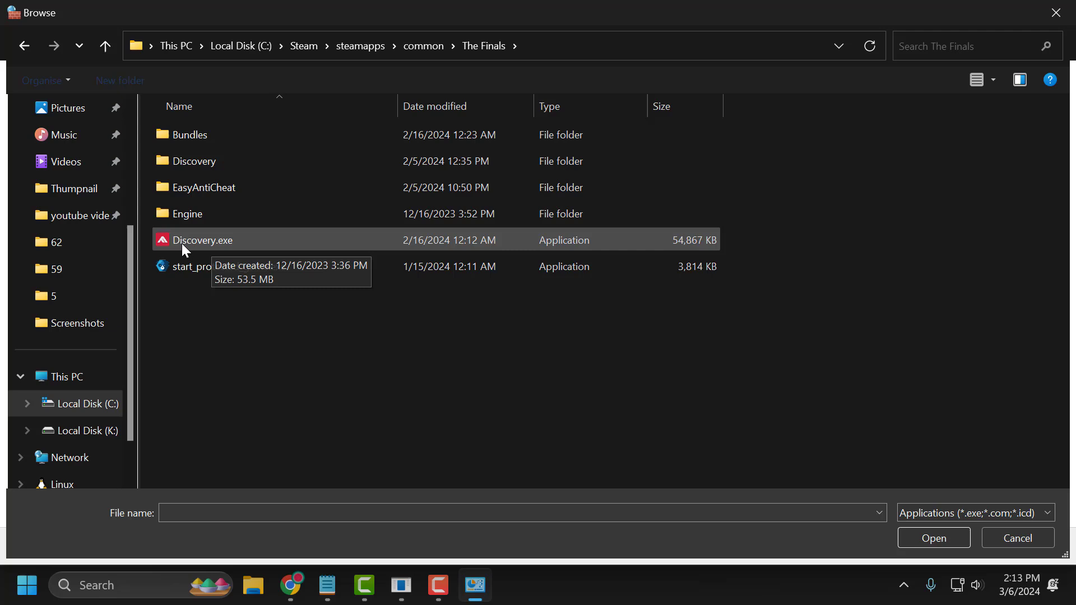
{"action": "left_click", "coordinate": [198, 243]}
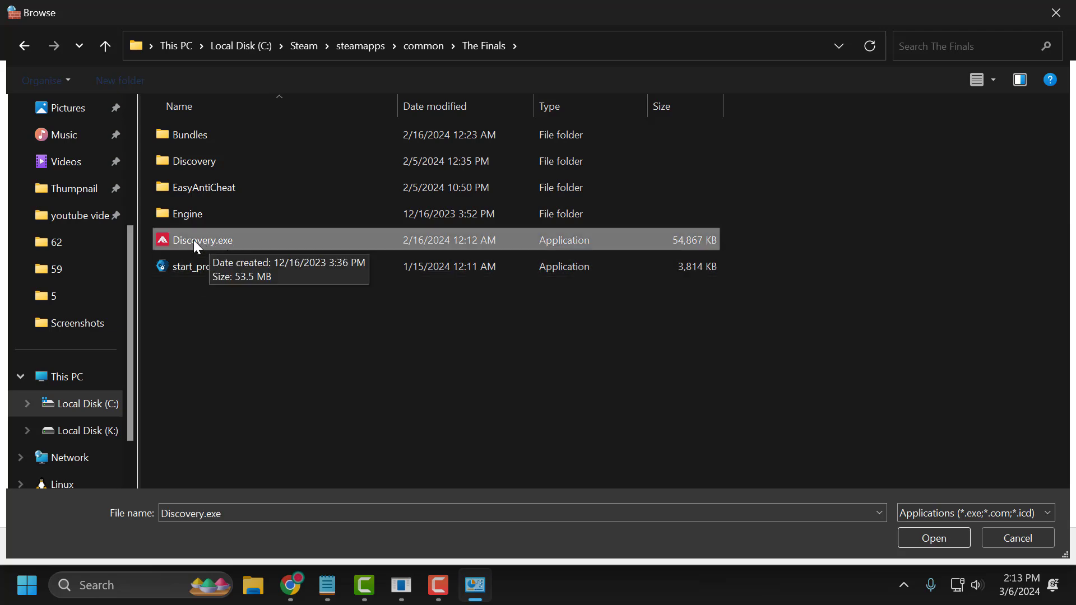
Attempt to add Discovery.exe as a firewall exception, then dismiss the already-listed warning and cancel
{"action": "left_click", "coordinate": [926, 537]}
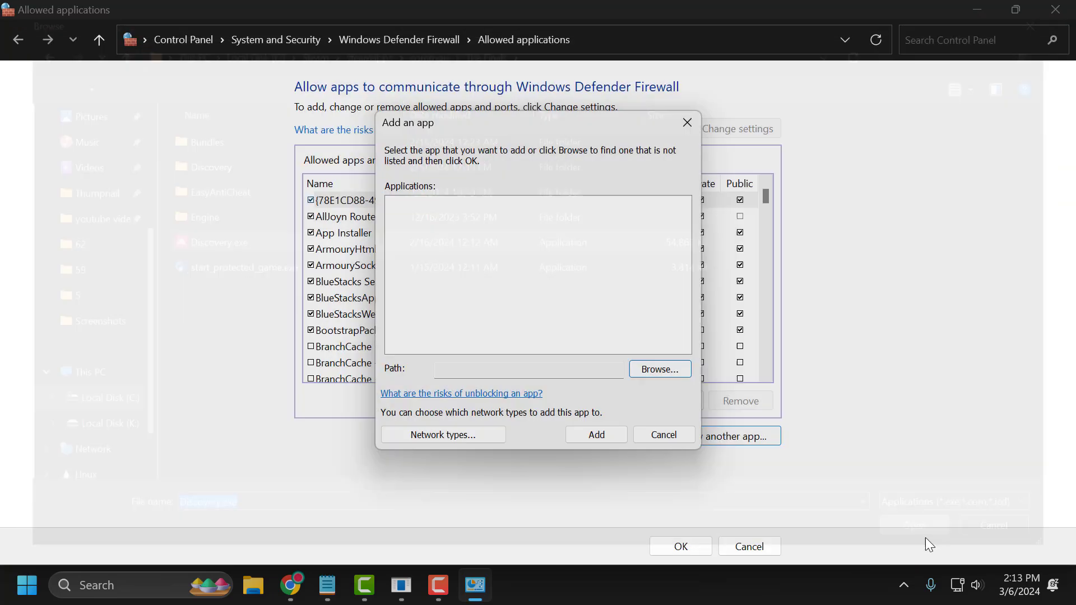
{"action": "left_click", "coordinate": [606, 438]}
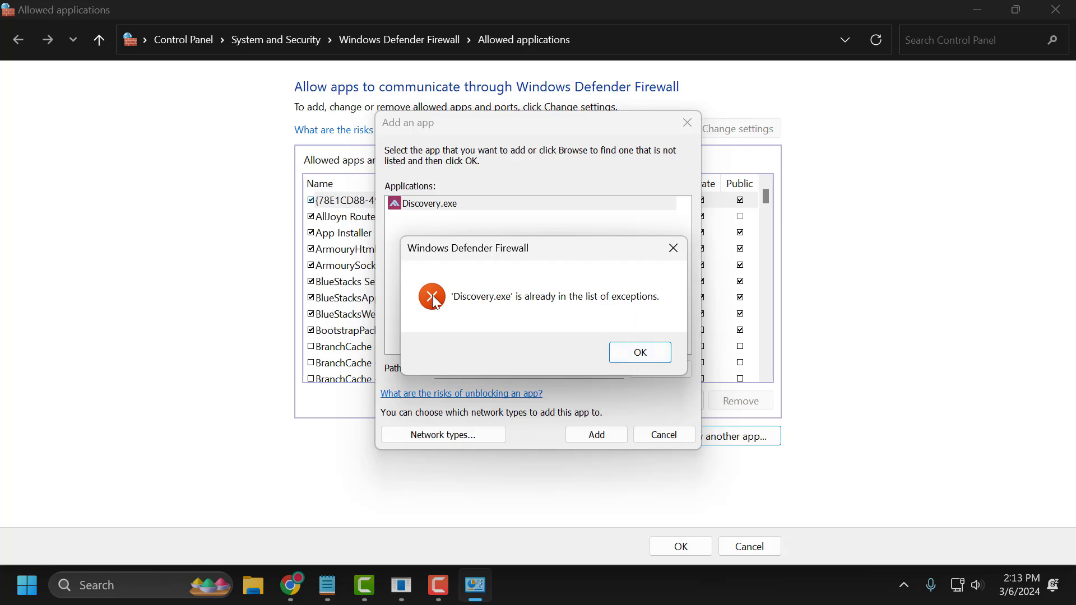
{"action": "left_click", "coordinate": [641, 354]}
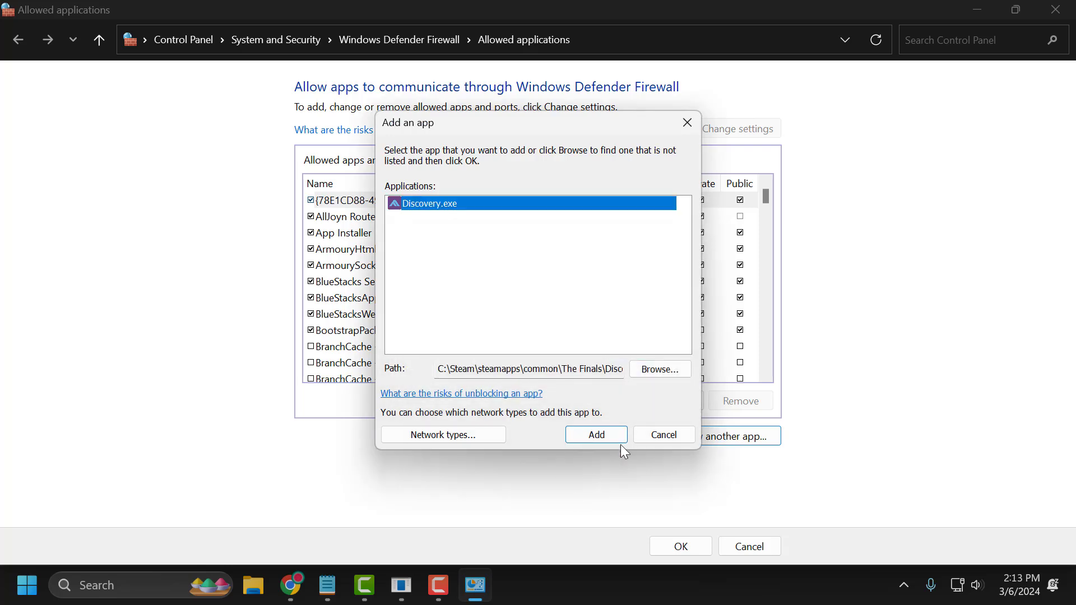
{"action": "left_click", "coordinate": [662, 436]}
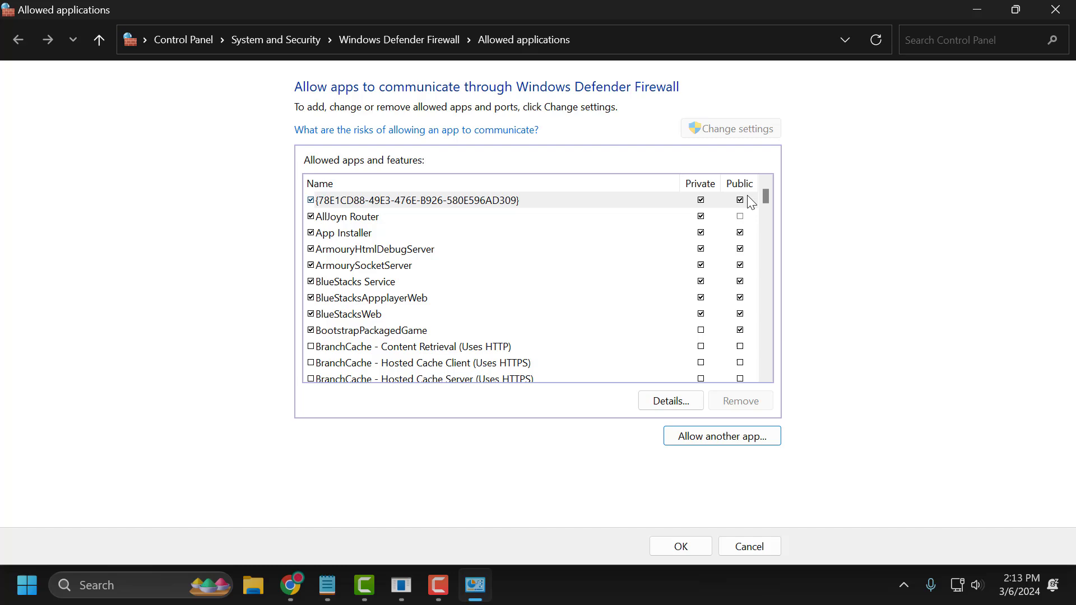
Save the allowed apps list and minimize the Steam library window
{"action": "left_click", "coordinate": [697, 549]}
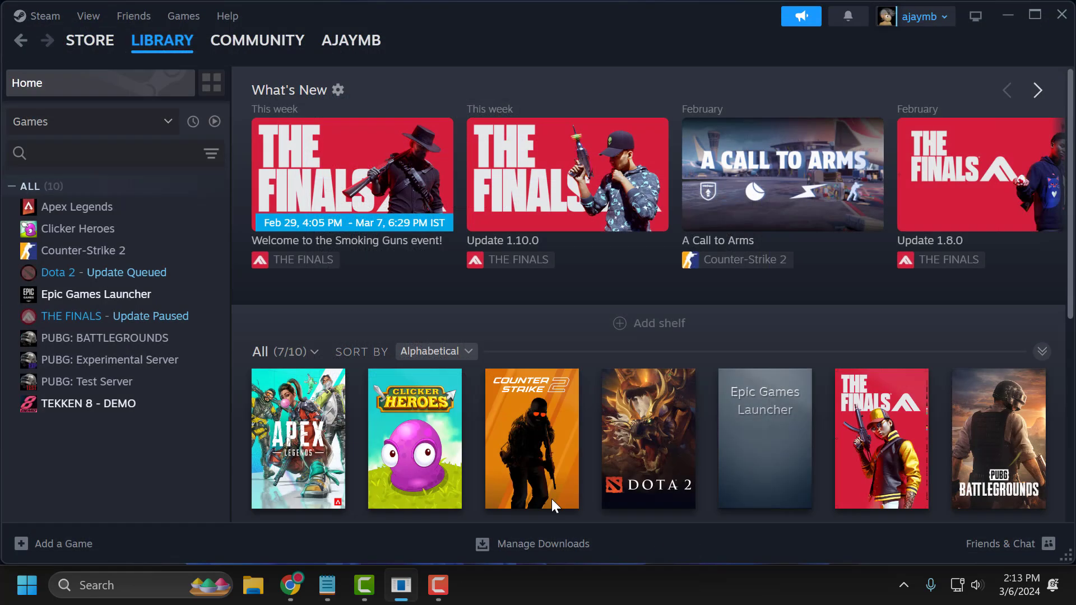
{"action": "left_click", "coordinate": [1002, 15]}
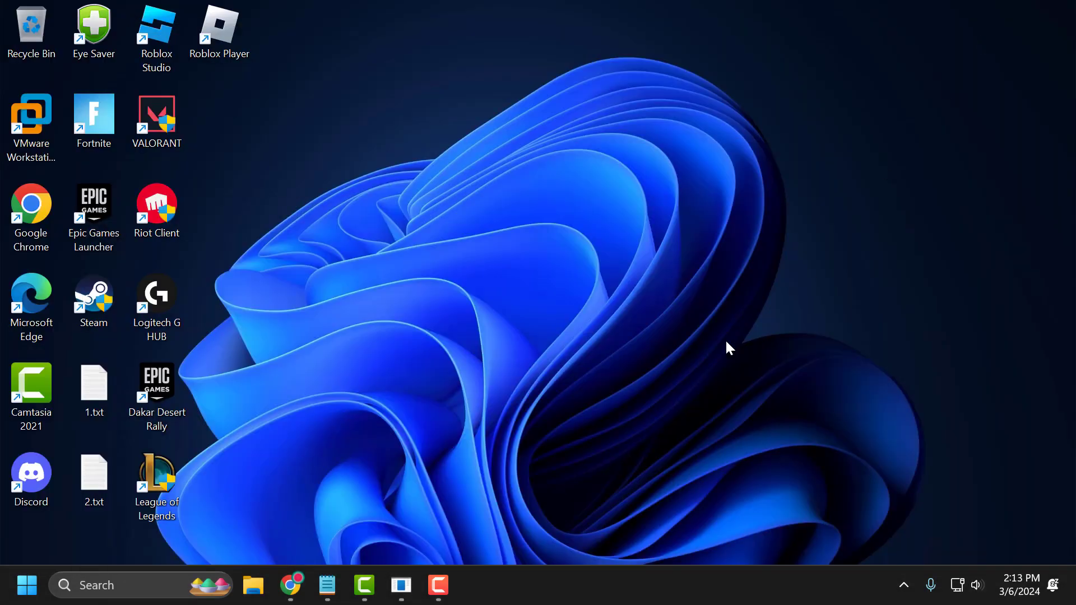